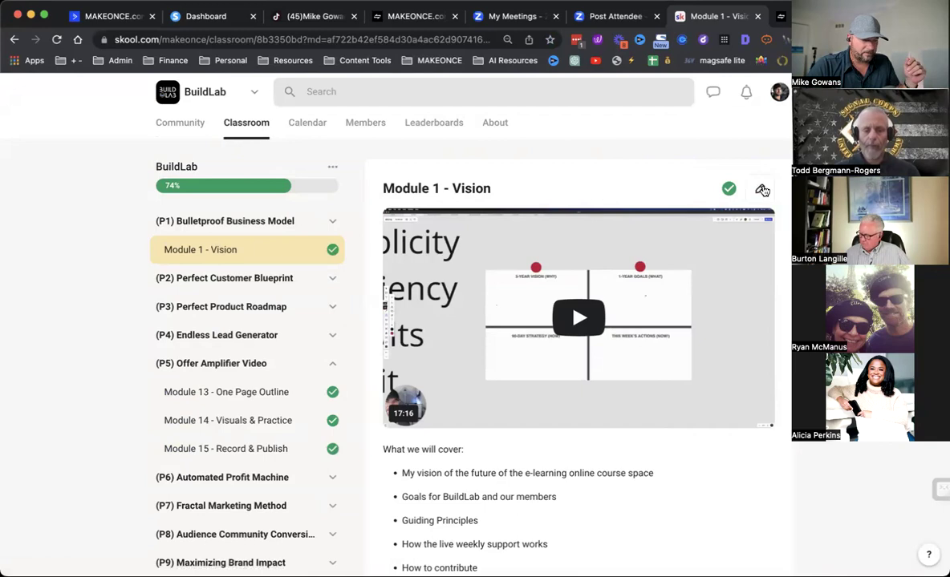
# Open the Module 1 - Vision lesson for editing and examine its title, video, description and action items.
pyautogui.click(762, 190)
pyautogui.moveTo(495, 189); pyautogui.dragTo(376, 200)
pyautogui.click(536, 304)
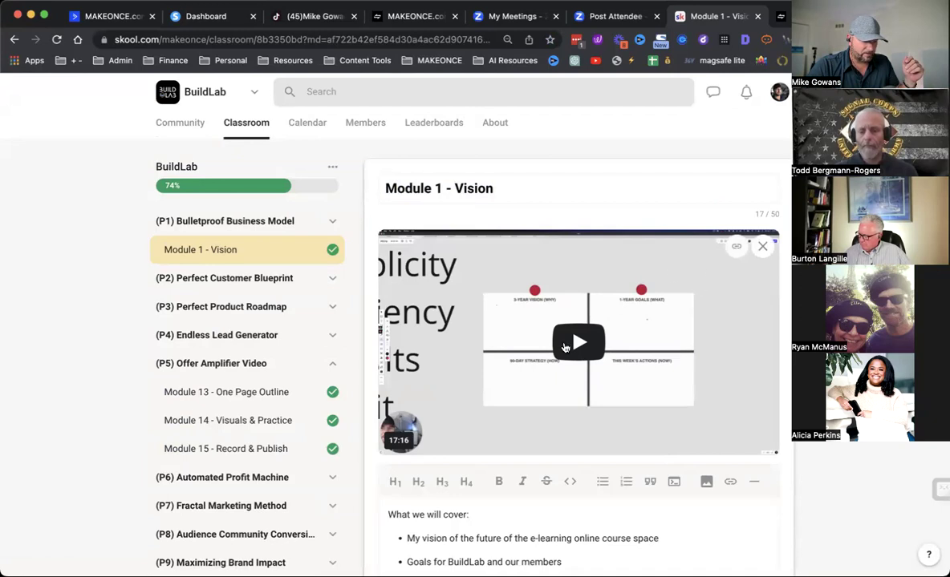
pyautogui.scroll(-3, 634, 377)
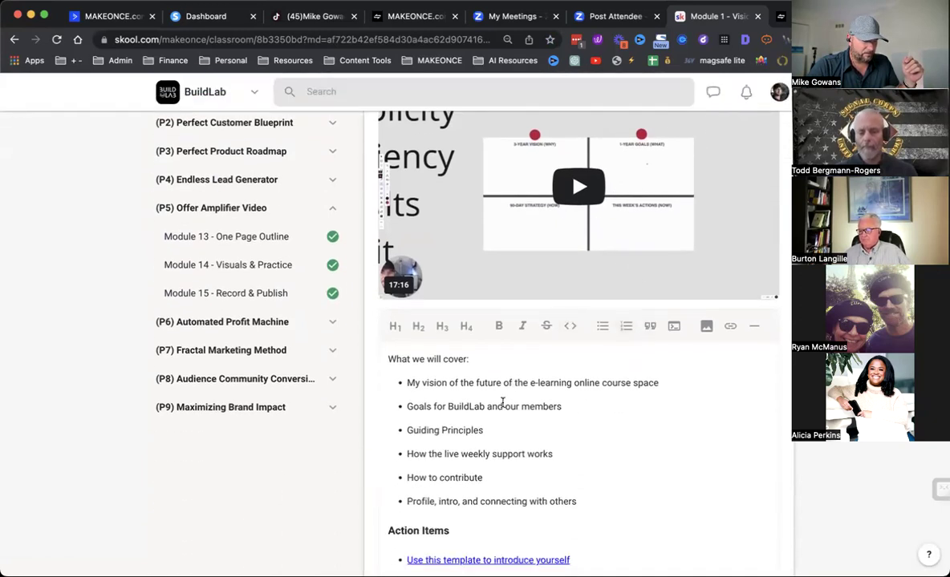
pyautogui.scroll(-2, 501, 402)
pyautogui.moveTo(672, 530); pyautogui.dragTo(388, 287)
pyautogui.click(407, 305)
pyautogui.scroll(-2, 418, 393)
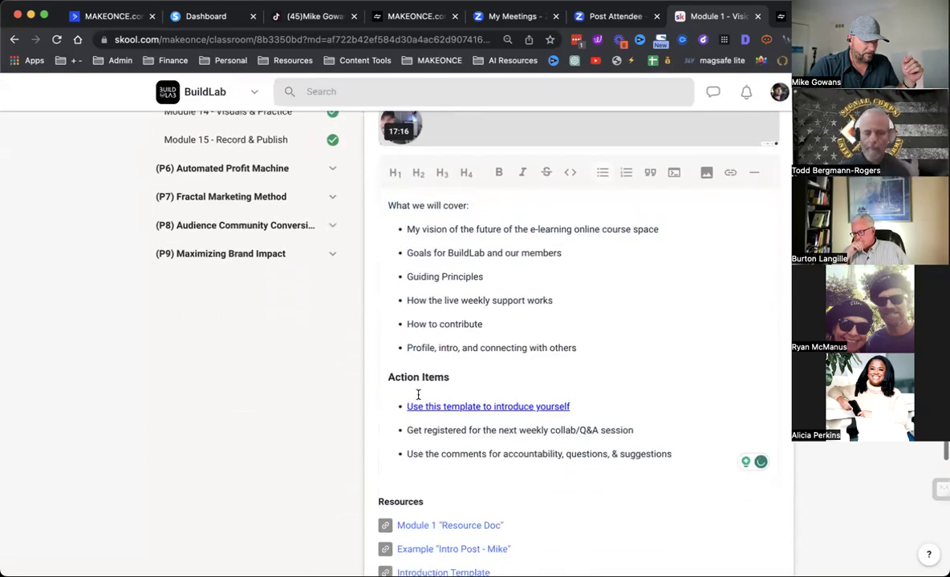
# Examine the lesson's resource links, their options, and the transcript text.
pyautogui.scroll(-4, 454, 378)
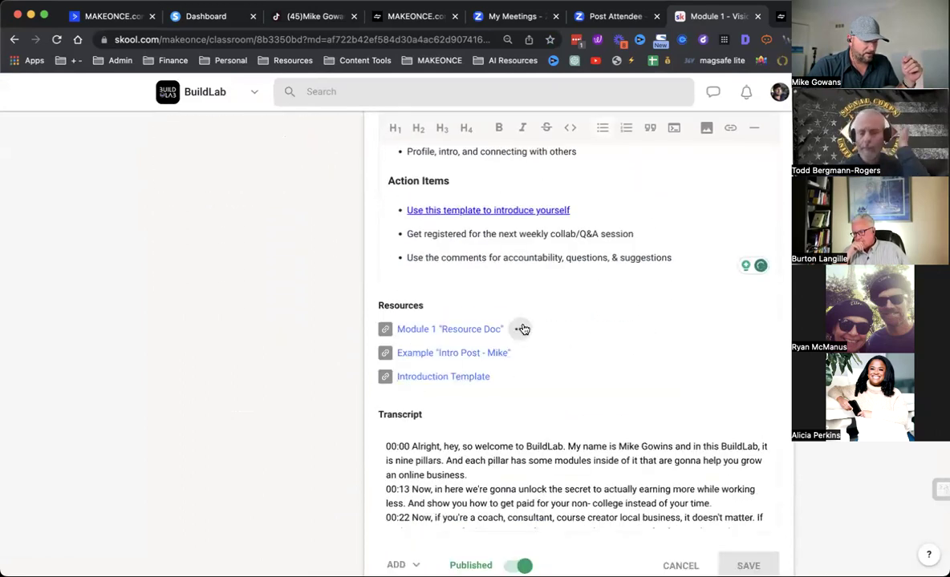
pyautogui.click(519, 329)
pyautogui.click(585, 345)
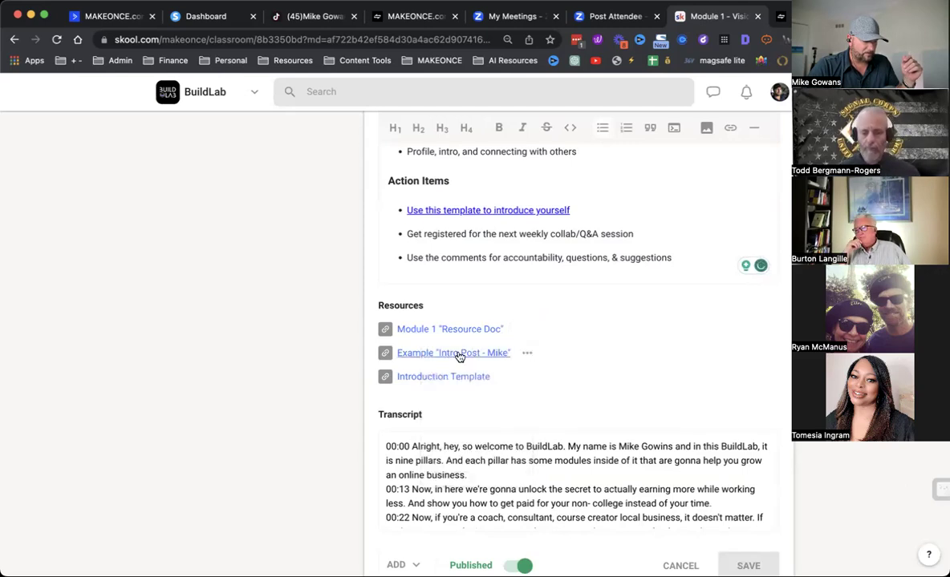
pyautogui.scroll(-1, 482, 355)
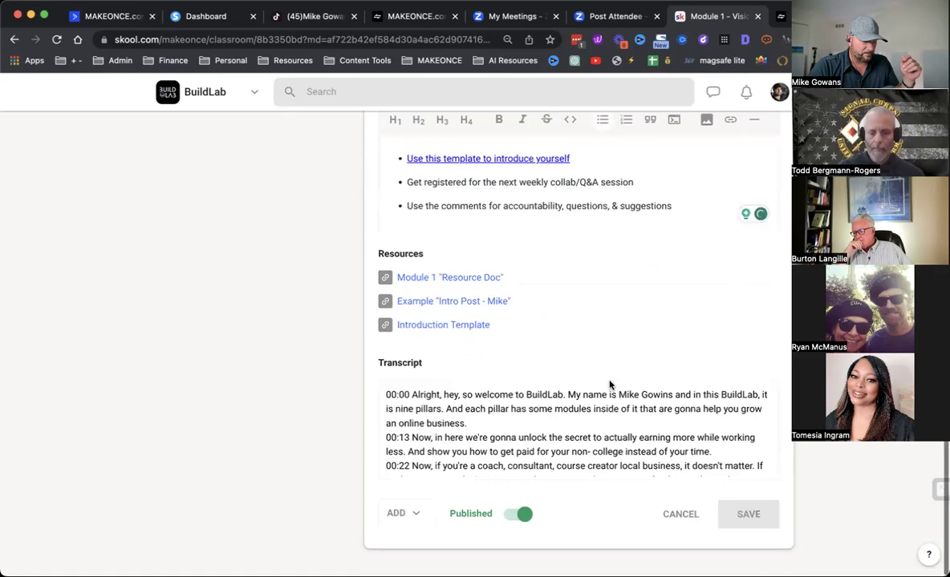
pyautogui.click(614, 465)
pyautogui.moveTo(664, 474); pyautogui.dragTo(387, 397)
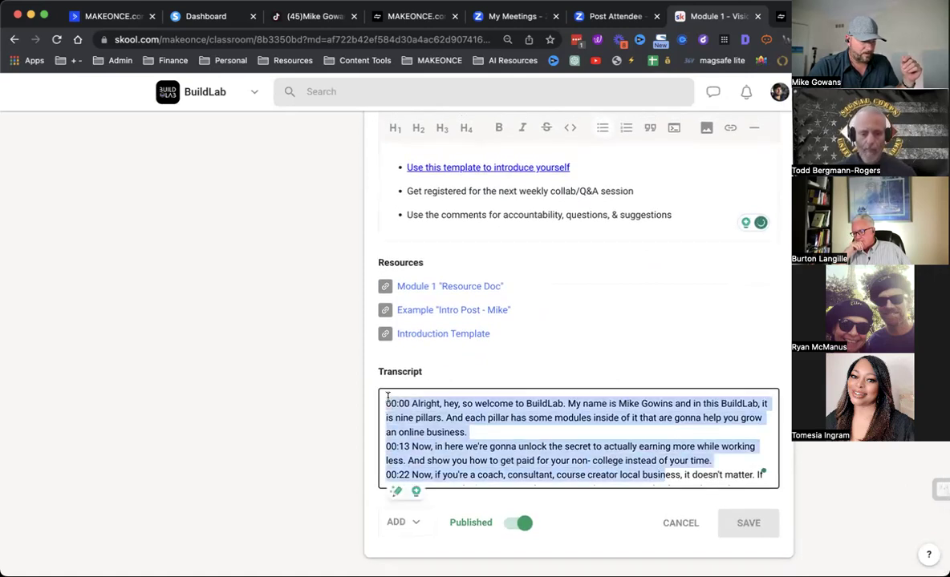
pyautogui.click(498, 425)
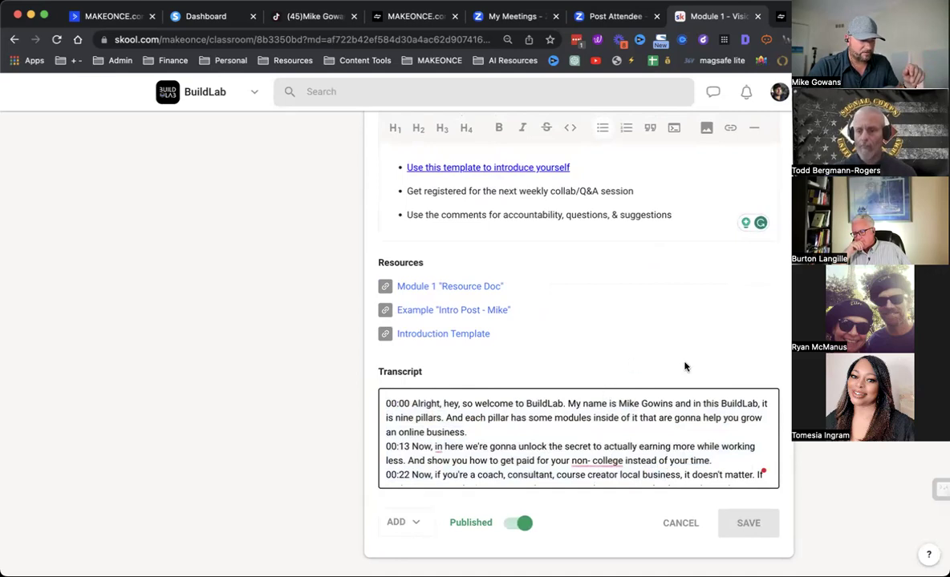
# Return from the lesson to the classroom overview and open the BuildLab community page.
pyautogui.scroll(5, 690, 337)
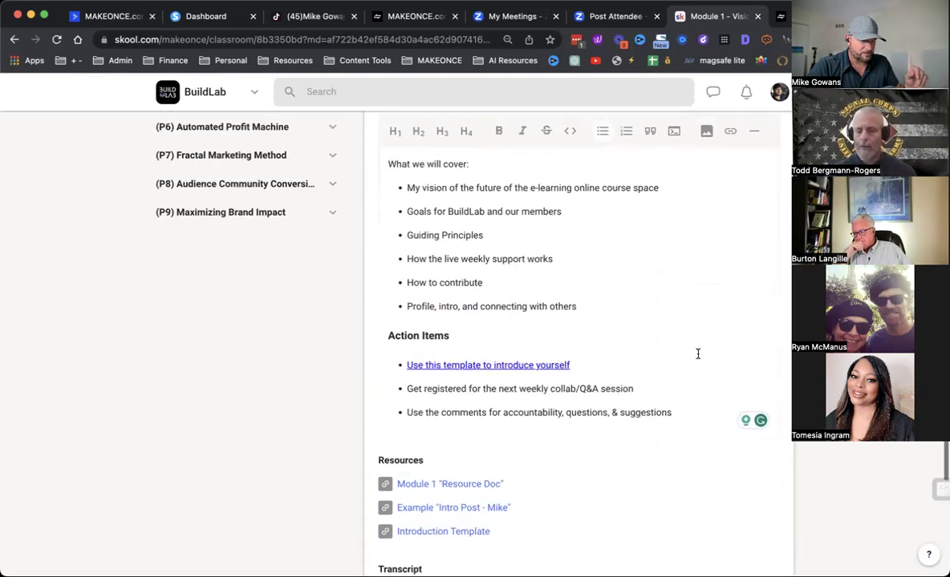
pyautogui.scroll(7, 715, 357)
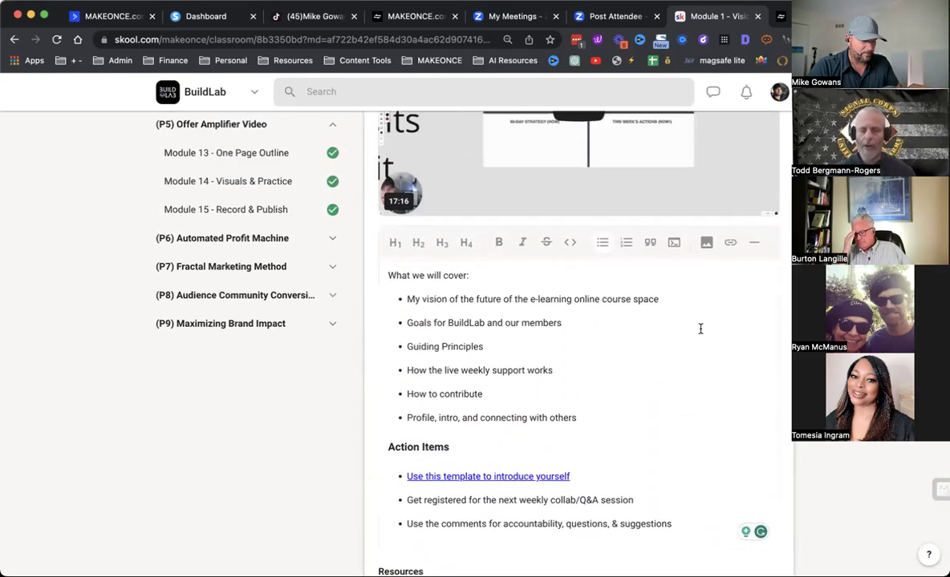
pyautogui.scroll(2, 694, 152)
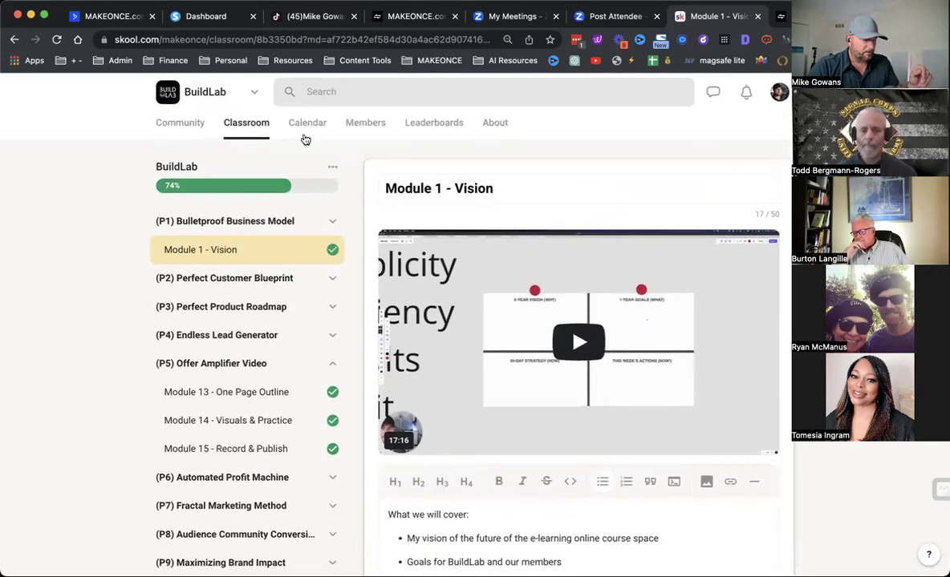
pyautogui.click(237, 123)
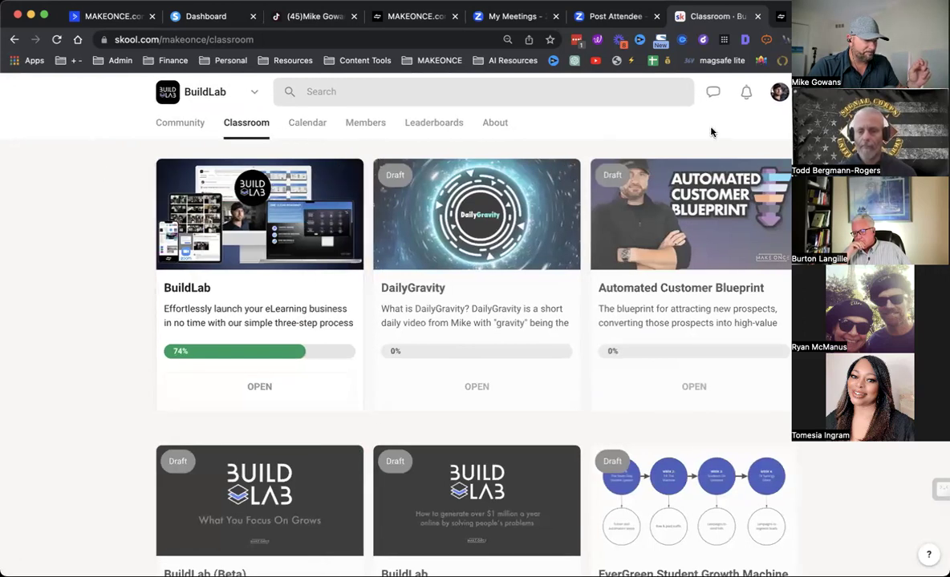
pyautogui.doubleClick(748, 6)
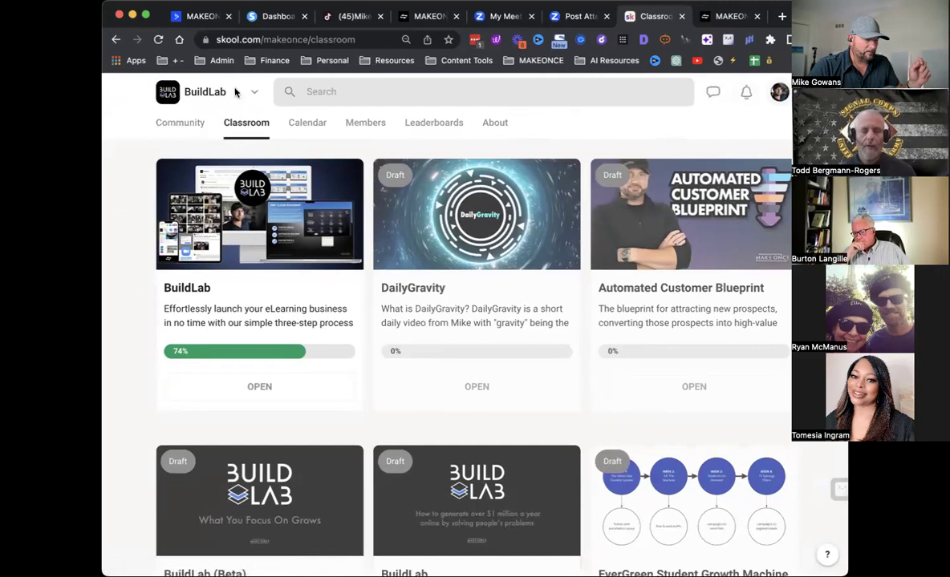
pyautogui.click(211, 95)
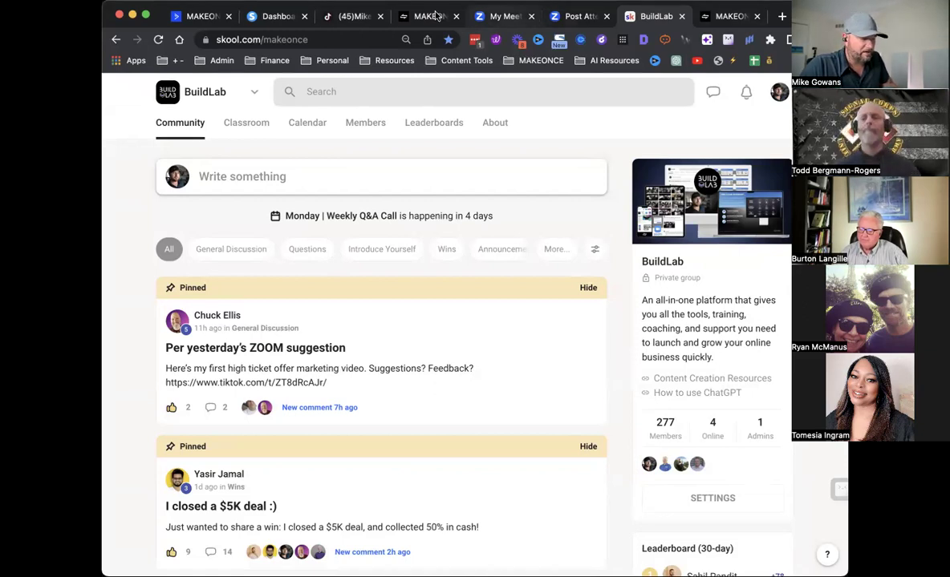
# Switch to systeme.io and open the list of courses.
pyautogui.click(269, 17)
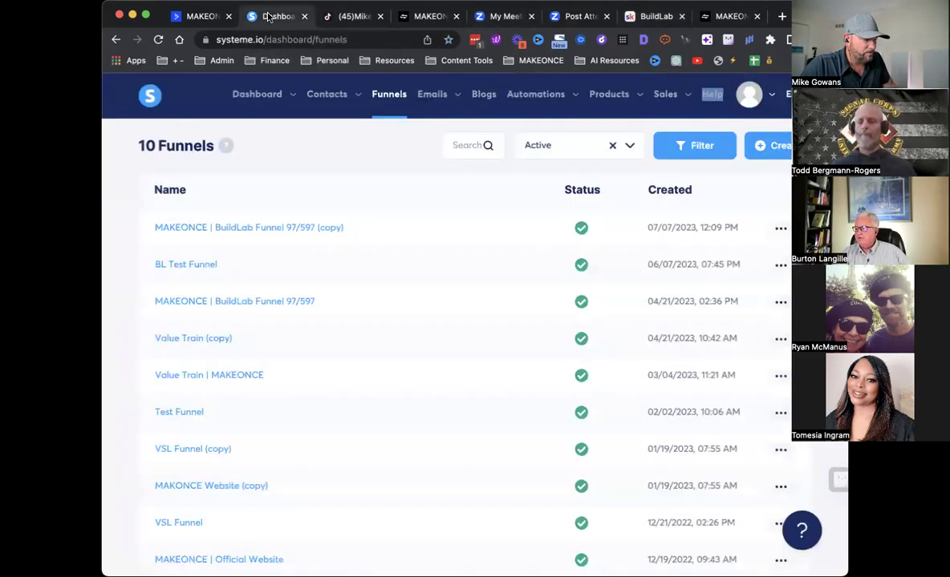
pyautogui.moveTo(616, 95)
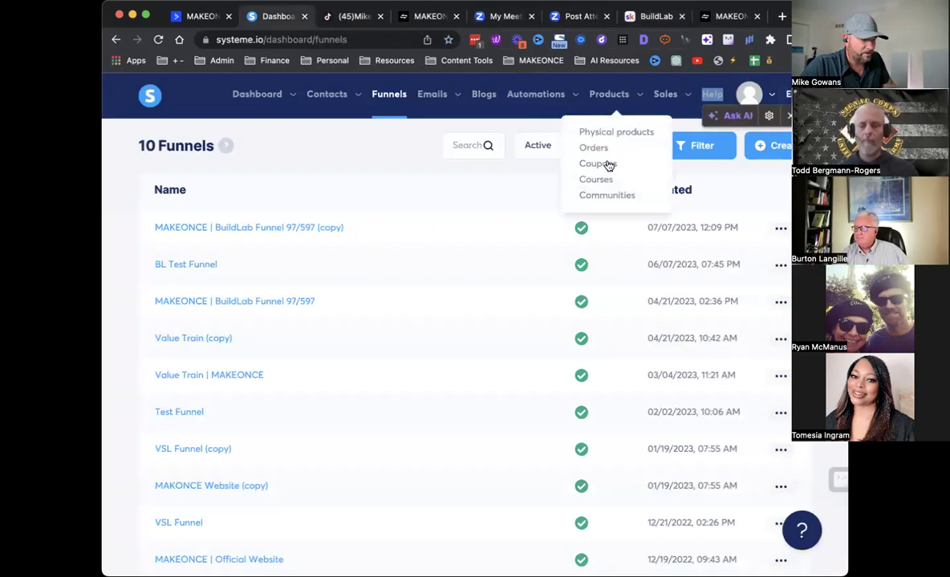
pyautogui.click(597, 182)
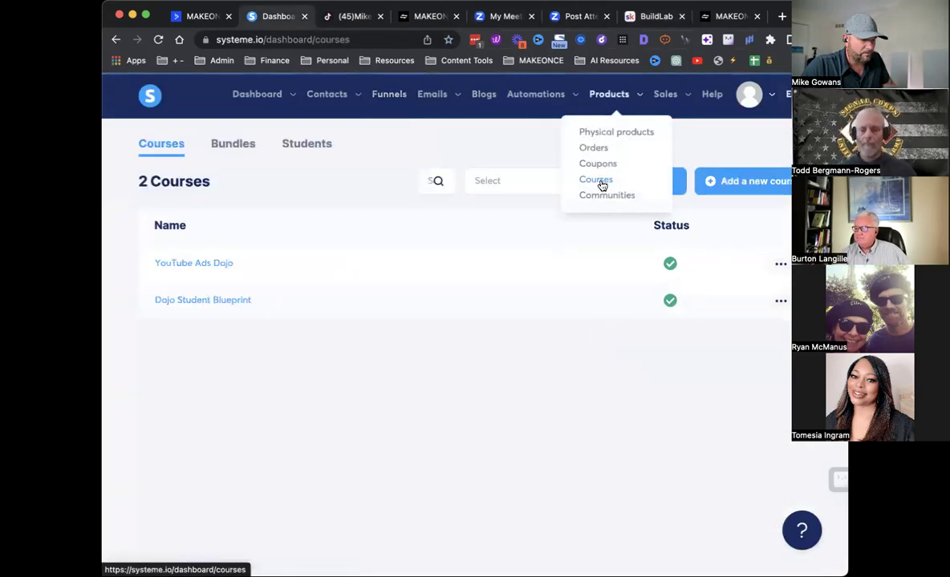
# Start a new course, examine its title, instructor, description, domain, URL path and image fields, and return to the course list without saving.
pyautogui.click(741, 184)
pyautogui.click(187, 166)
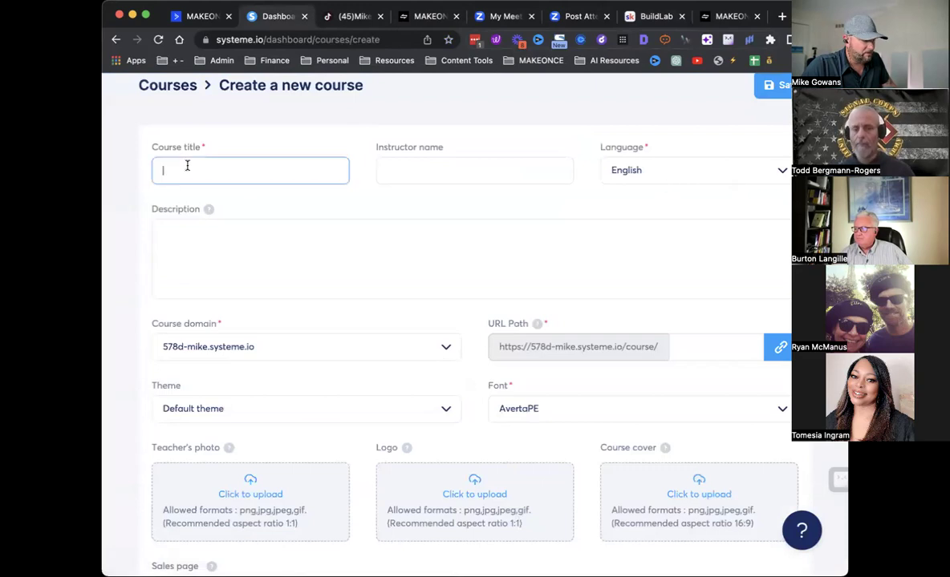
pyautogui.click(433, 170)
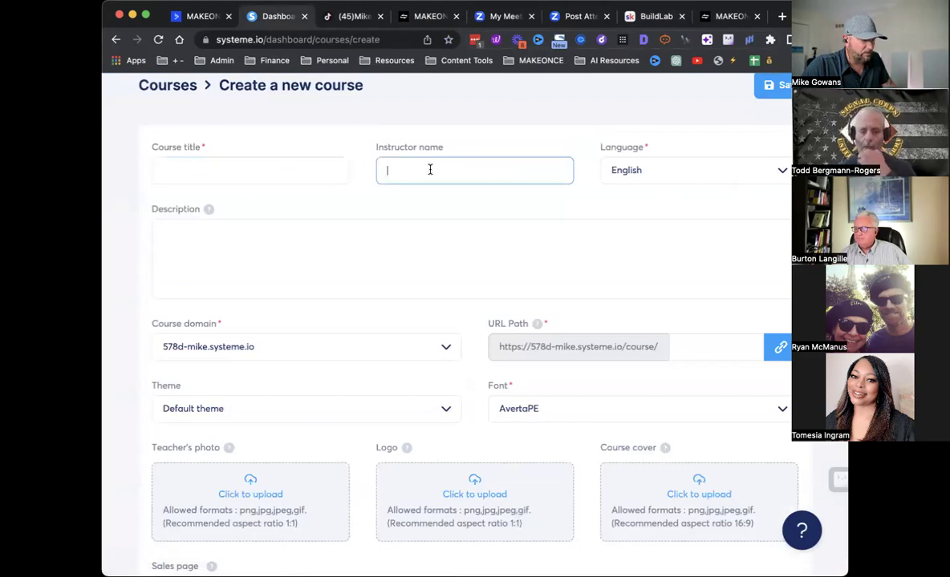
pyautogui.click(241, 244)
pyautogui.scroll(-1, 431, 303)
pyautogui.click(440, 289)
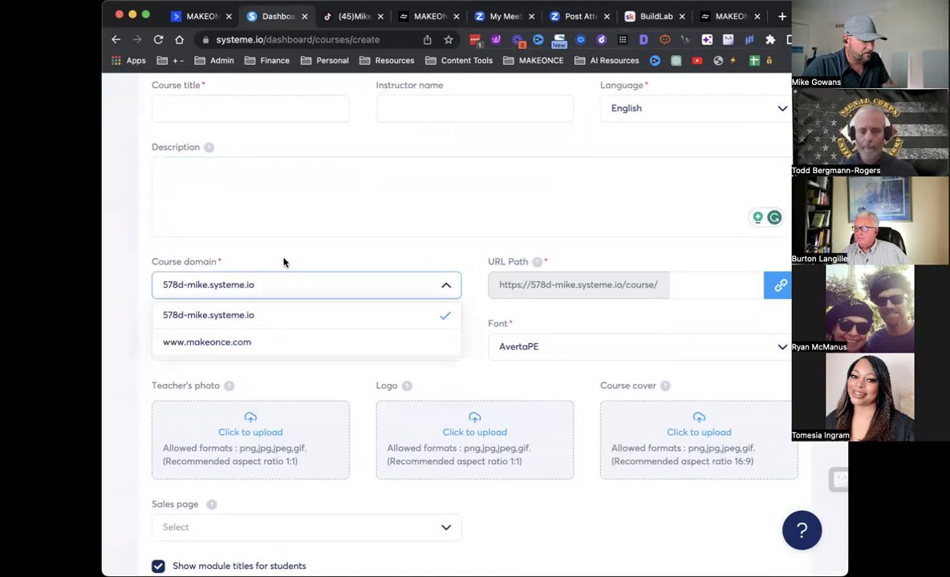
pyautogui.click(574, 254)
pyautogui.click(710, 287)
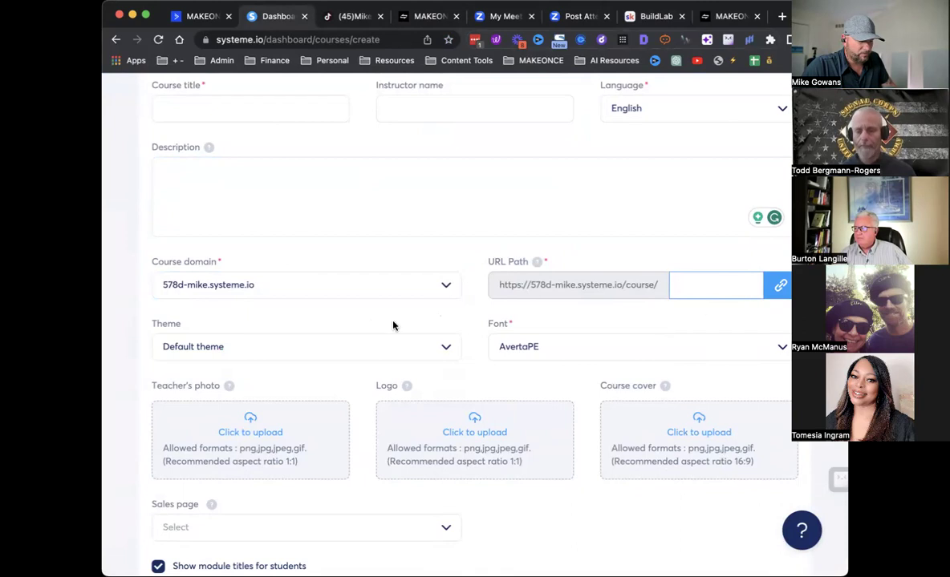
pyautogui.scroll(-2, 505, 361)
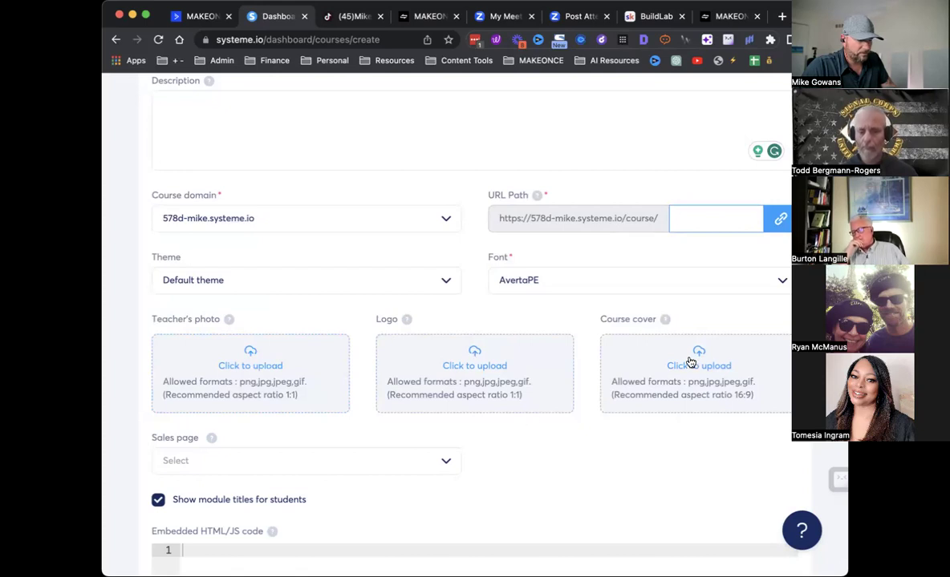
pyautogui.scroll(-4, 563, 421)
pyautogui.scroll(7, 610, 333)
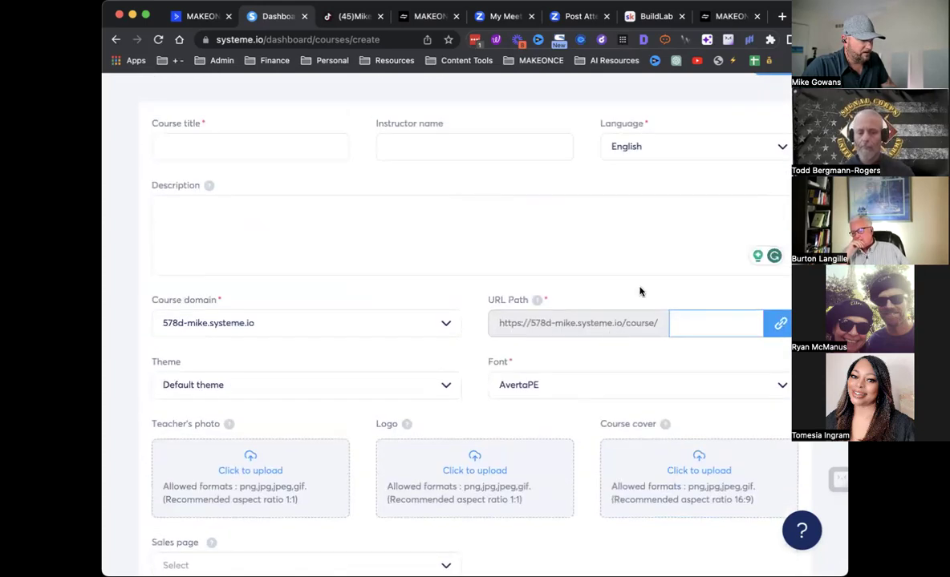
pyautogui.scroll(3, 541, 227)
pyautogui.click(183, 149)
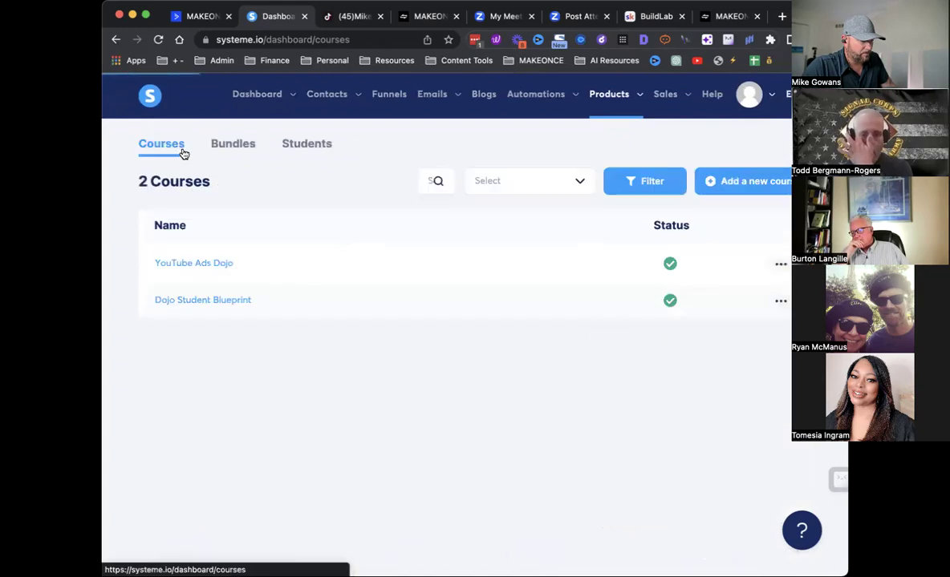
# Open the YouTube Ads Dojo course and start a new lecture to examine its name, delay and template options.
pyautogui.click(213, 267)
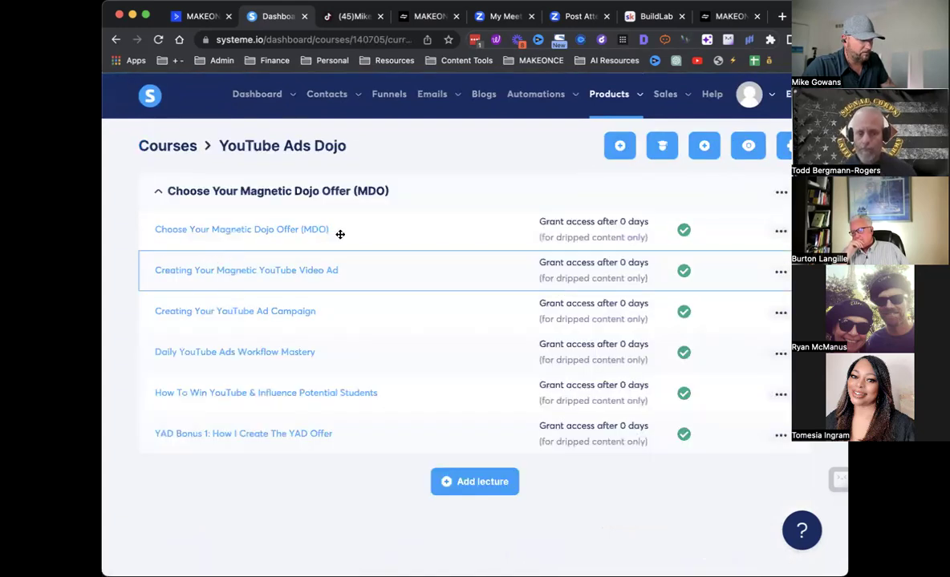
pyautogui.click(620, 147)
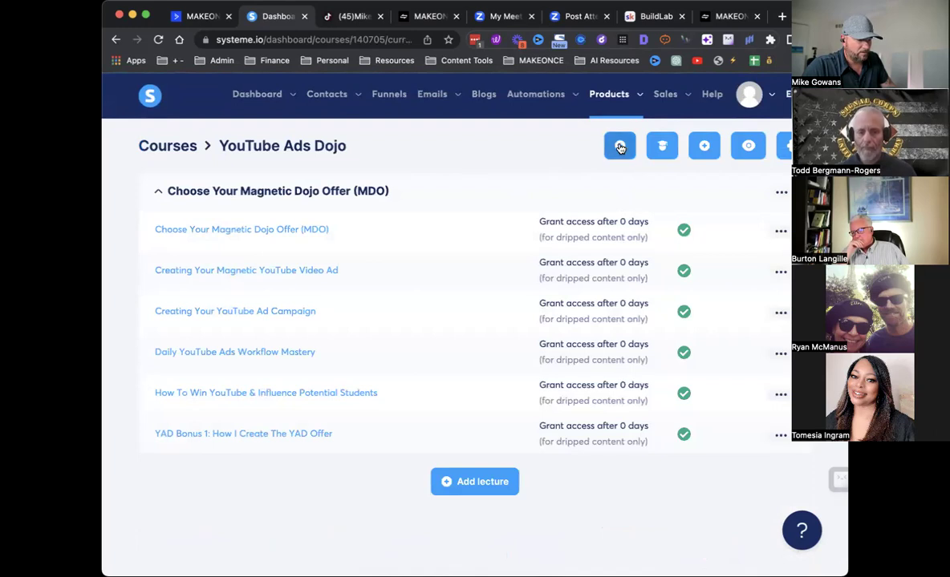
pyautogui.click(482, 484)
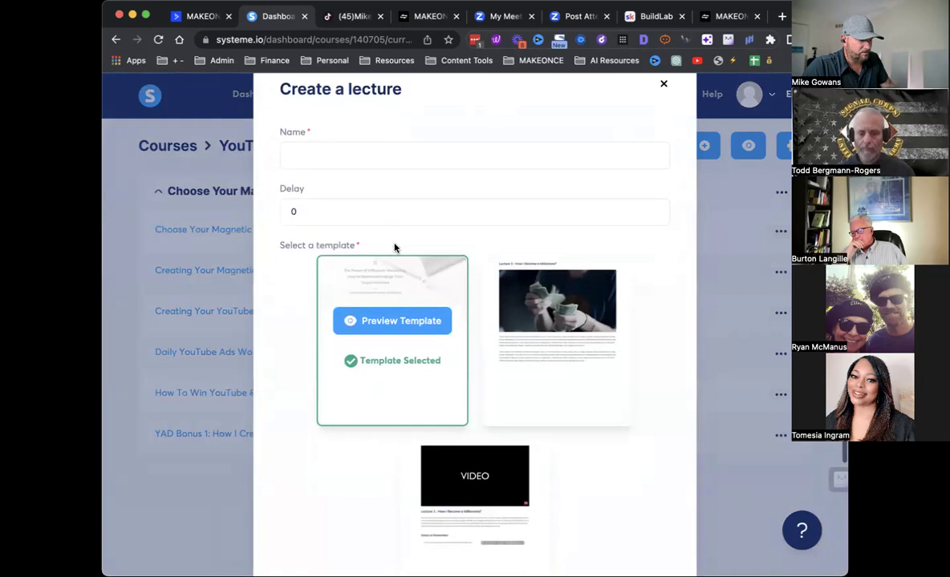
pyautogui.click(338, 144)
pyautogui.scroll(-2, 482, 361)
pyautogui.moveTo(500, 417)
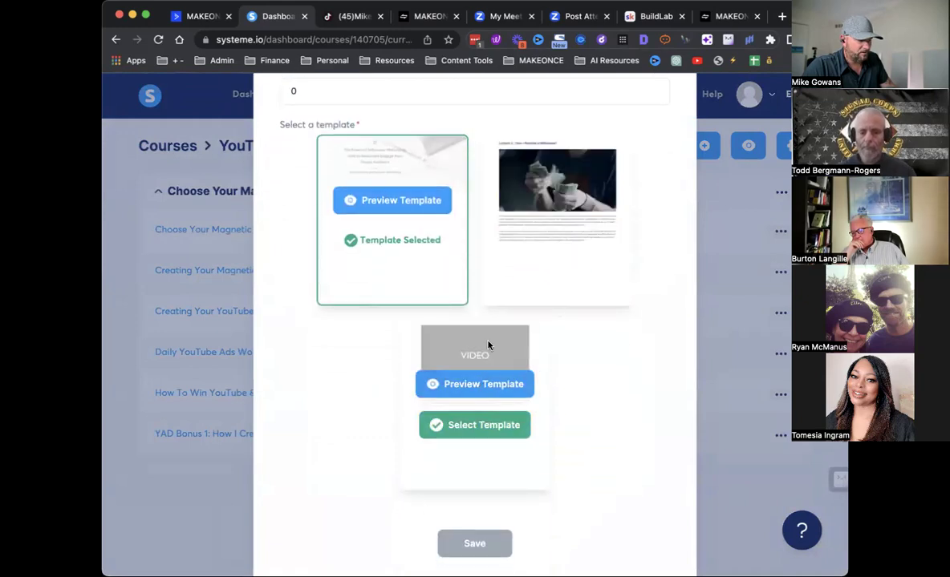
# Preview the video lecture template, look through the whole sample page, and close the preview.
pyautogui.click(481, 388)
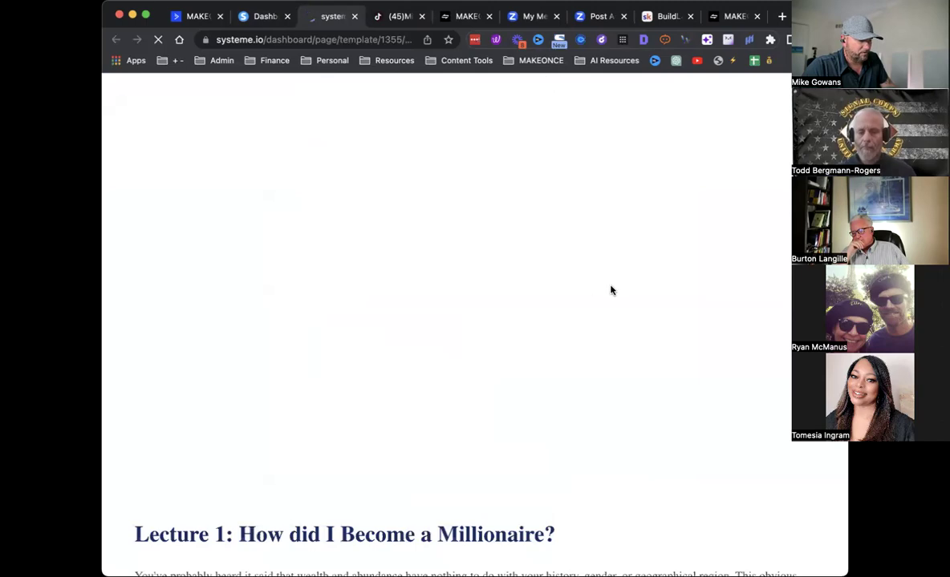
pyautogui.scroll(-3, 463, 252)
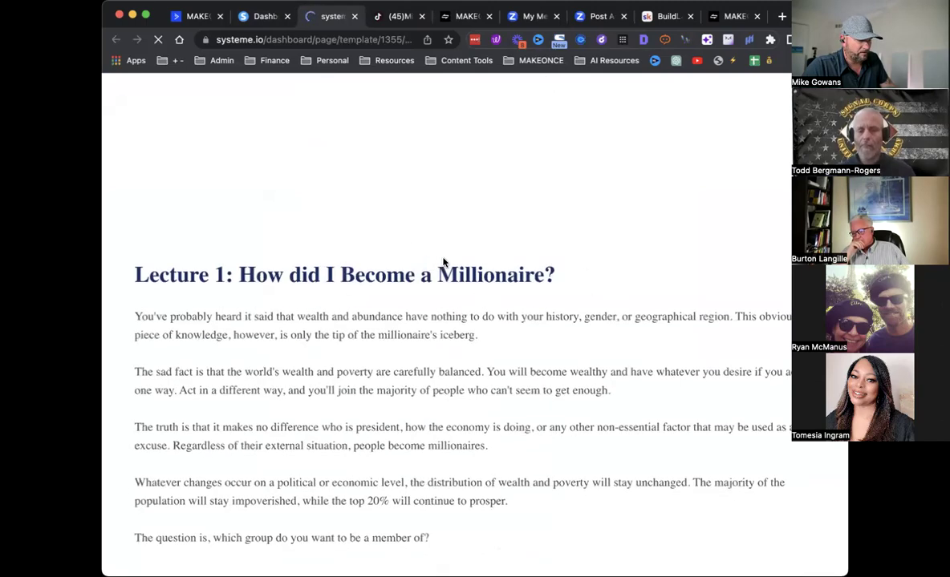
pyautogui.scroll(-8, 442, 263)
pyautogui.scroll(10, 449, 296)
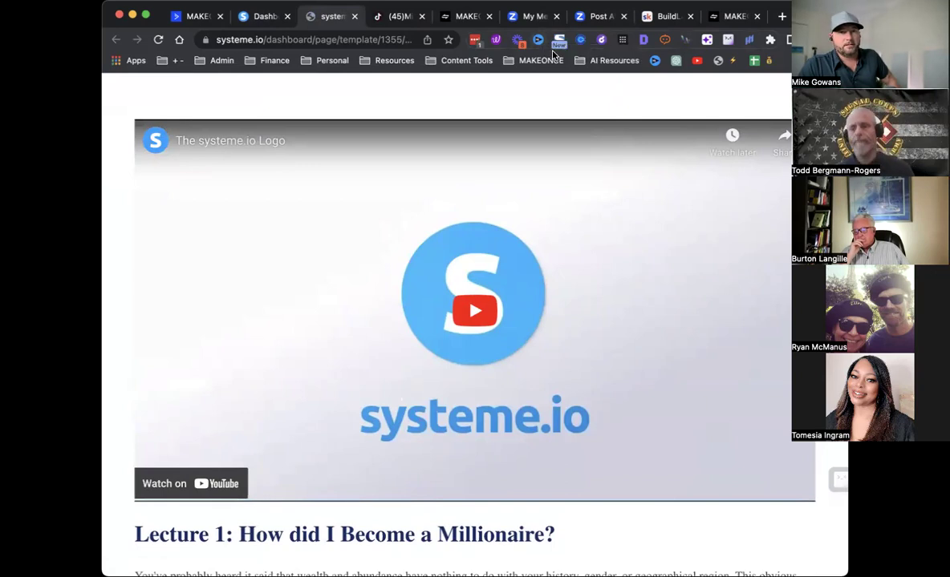
pyautogui.click(354, 16)
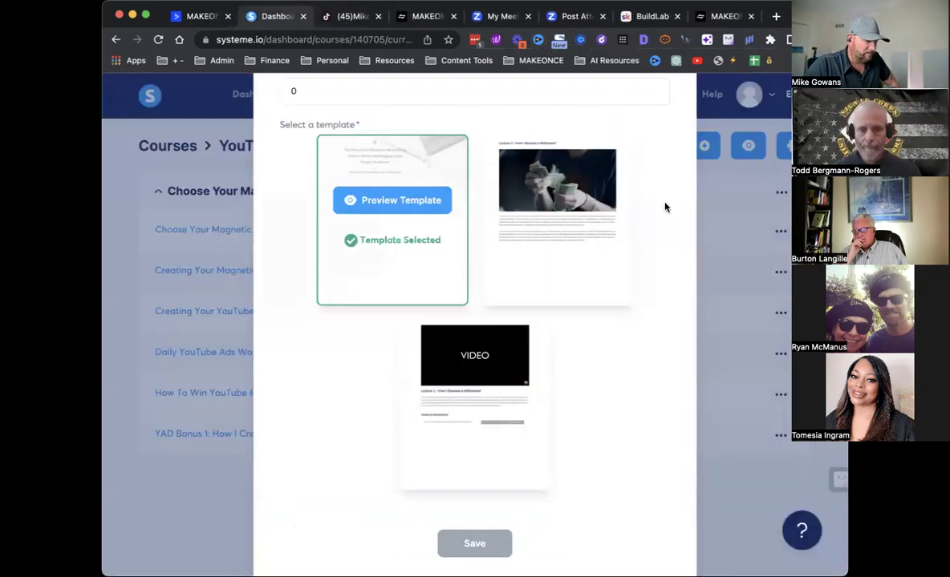
# Close the new lecture form without saving and return to the course list.
pyautogui.scroll(5, 641, 160)
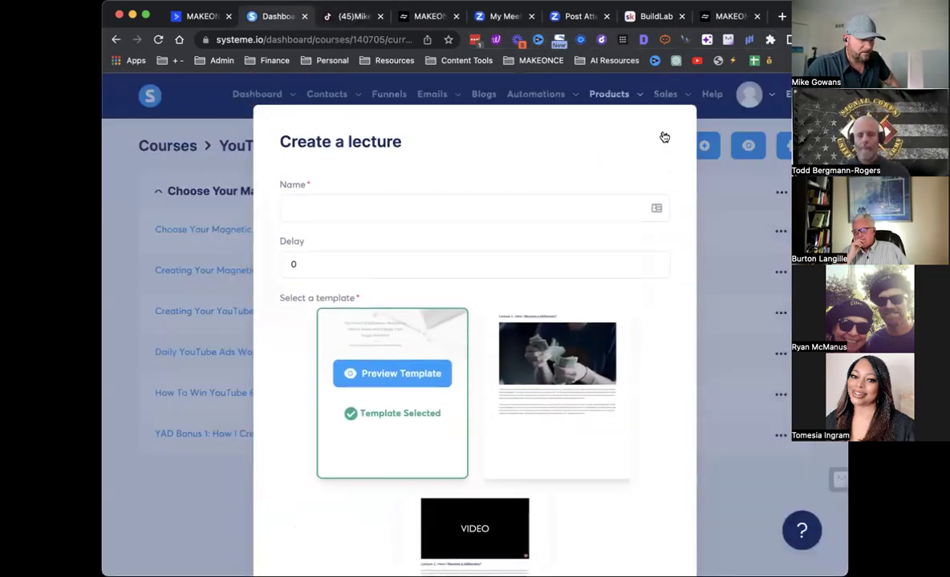
pyautogui.click(664, 137)
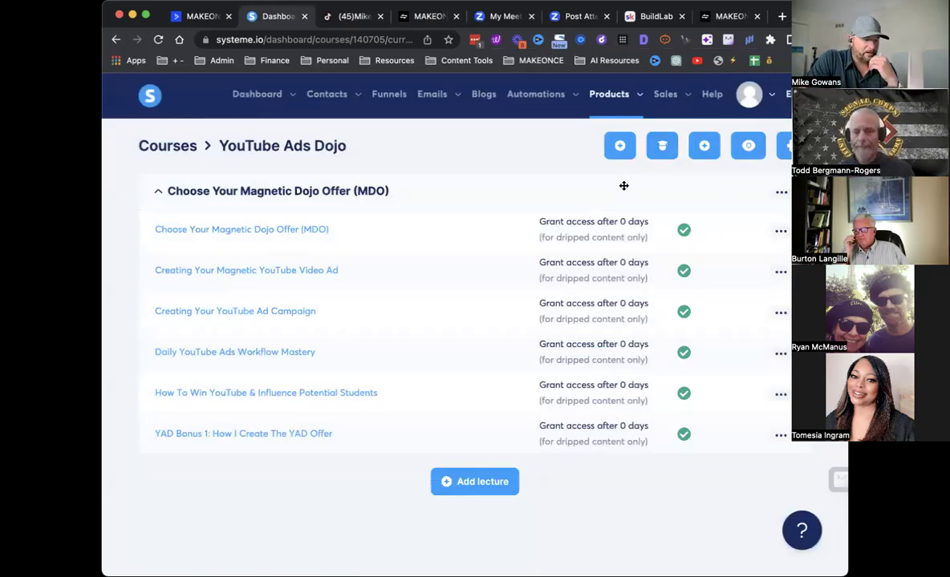
pyautogui.click(168, 148)
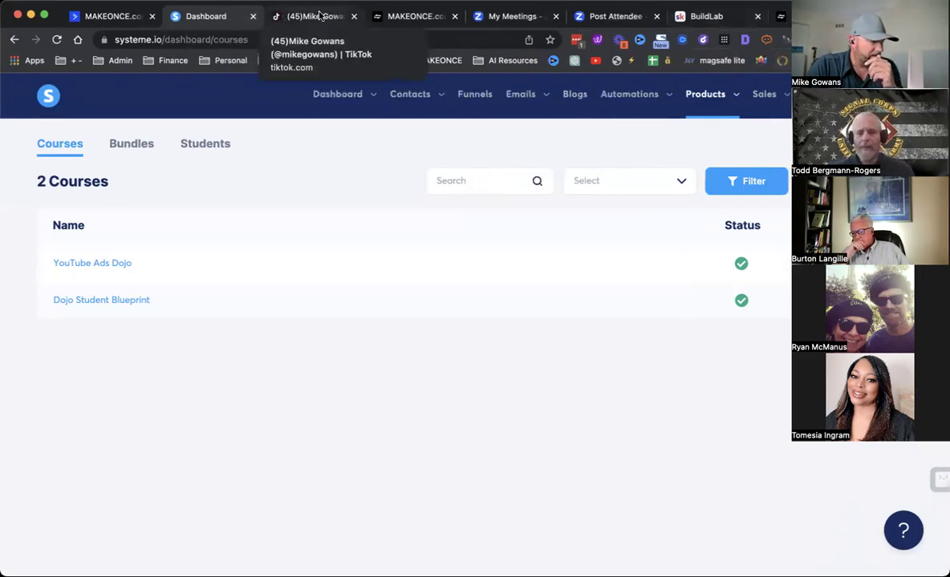
# Close the TikTok, duplicate MAKEONCE.com, My Meetings and Post Attendee browser tabs between the systeme.io dashboard and BuildLab.
pyautogui.click(353, 17)
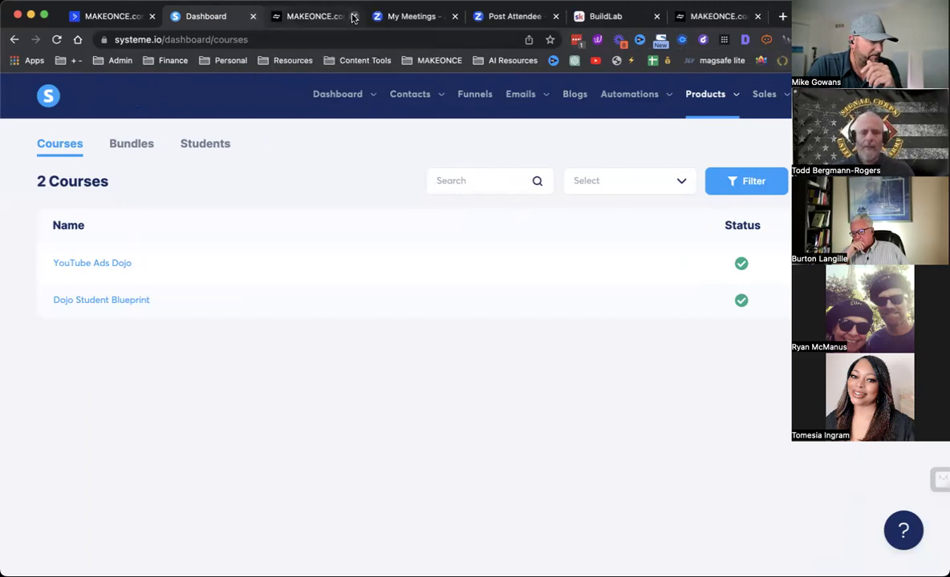
pyautogui.click(353, 17)
pyautogui.click(353, 17)
pyautogui.click(354, 17)
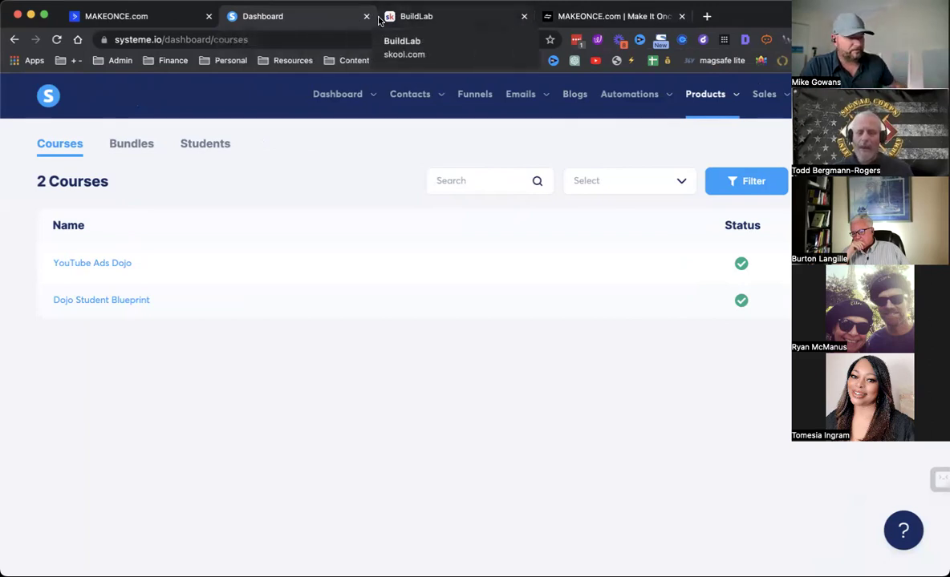
# Switch to the BuildLab community on Skool, examine the invite options in its group settings, and close them.
pyautogui.click(436, 17)
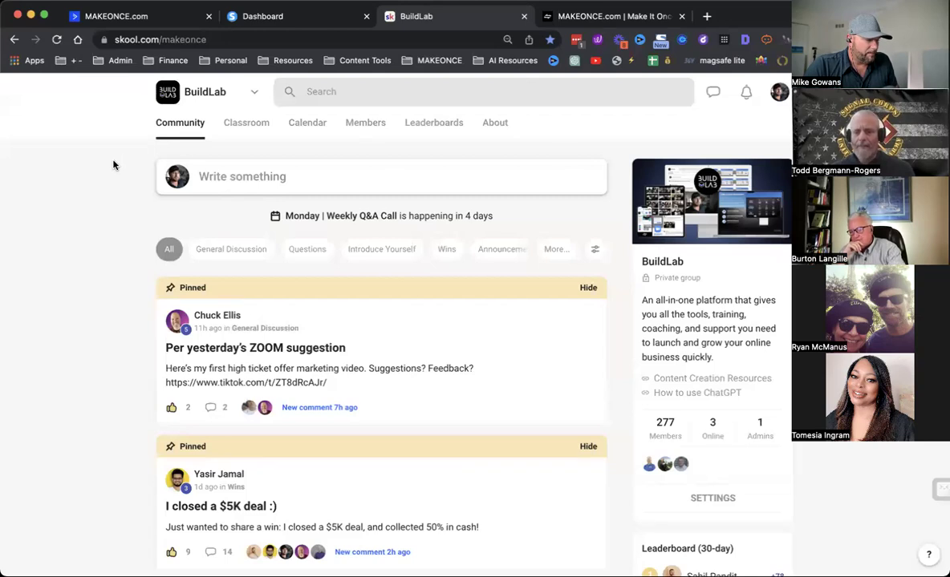
pyautogui.click(713, 497)
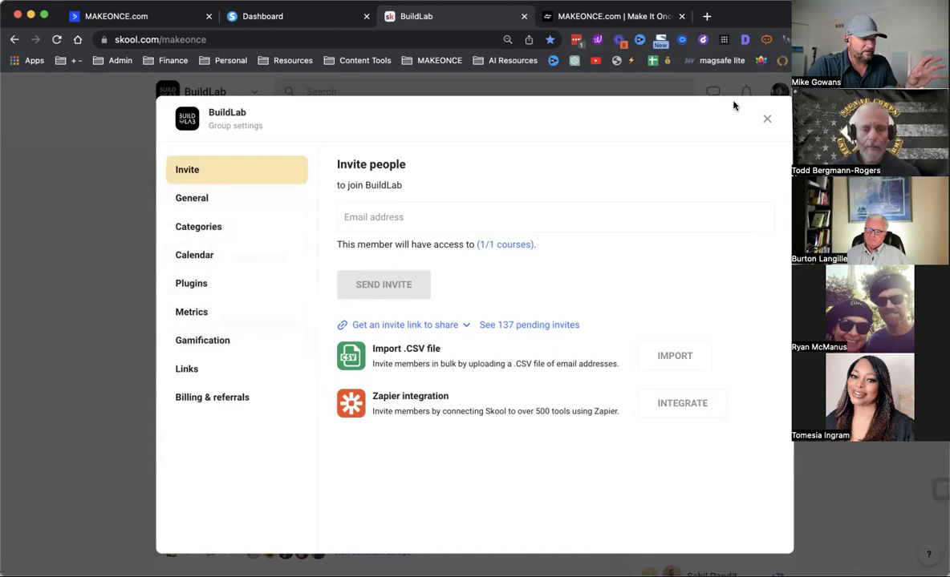
pyautogui.click(767, 115)
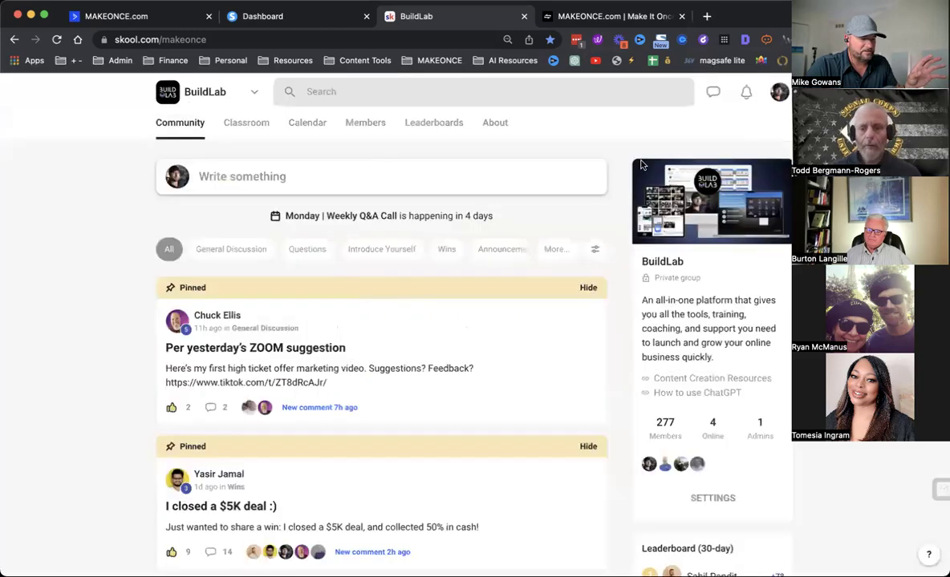
# Start a new course in the classroom, examine its name, description, access and cover fields, and cancel without adding it.
pyautogui.click(253, 127)
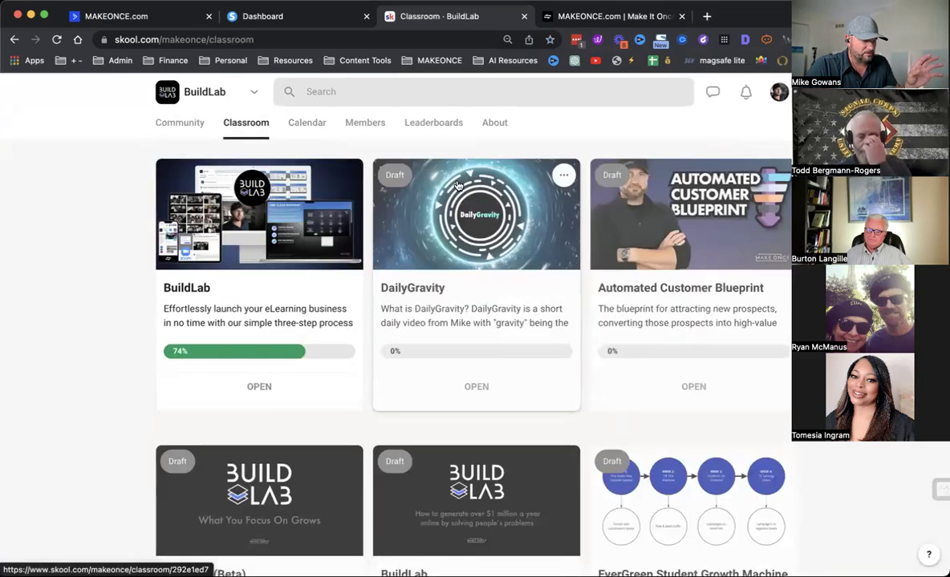
pyautogui.scroll(-6, 469, 177)
pyautogui.scroll(-4, 470, 178)
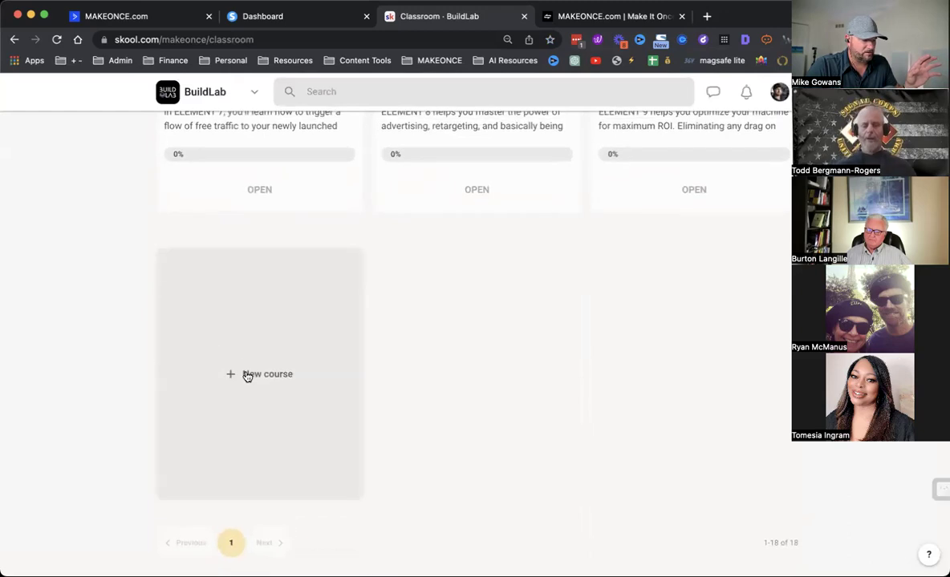
pyautogui.click(245, 374)
pyautogui.click(339, 176)
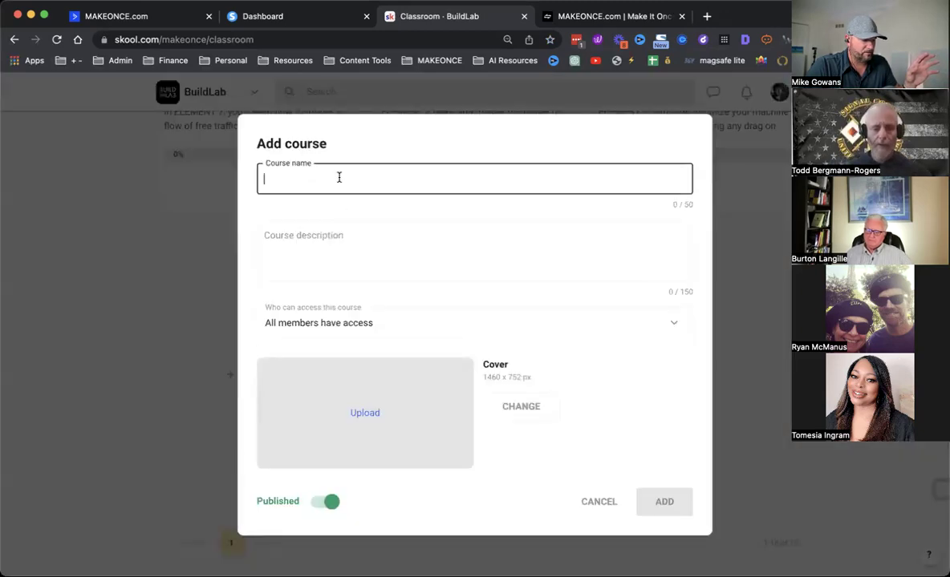
pyautogui.click(326, 235)
pyautogui.click(409, 326)
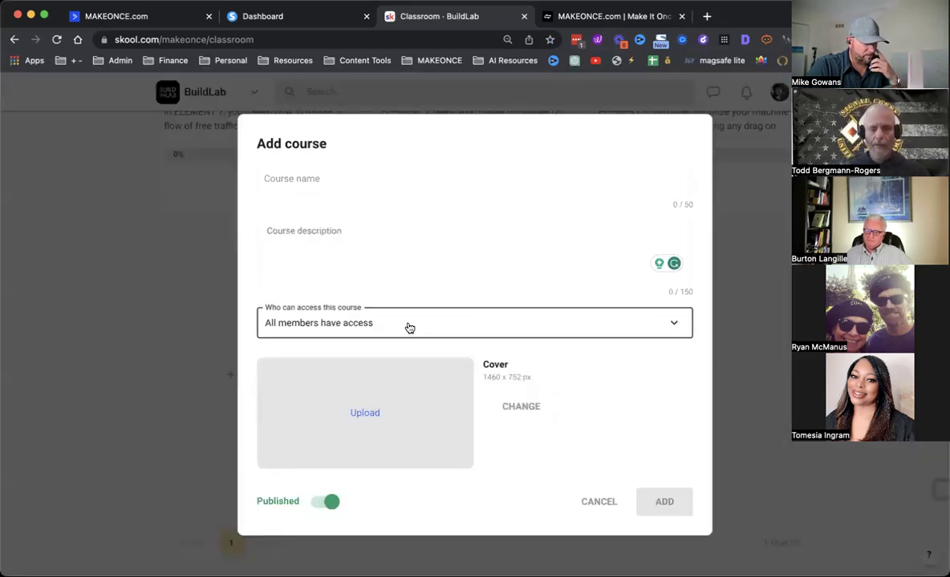
pyautogui.click(408, 324)
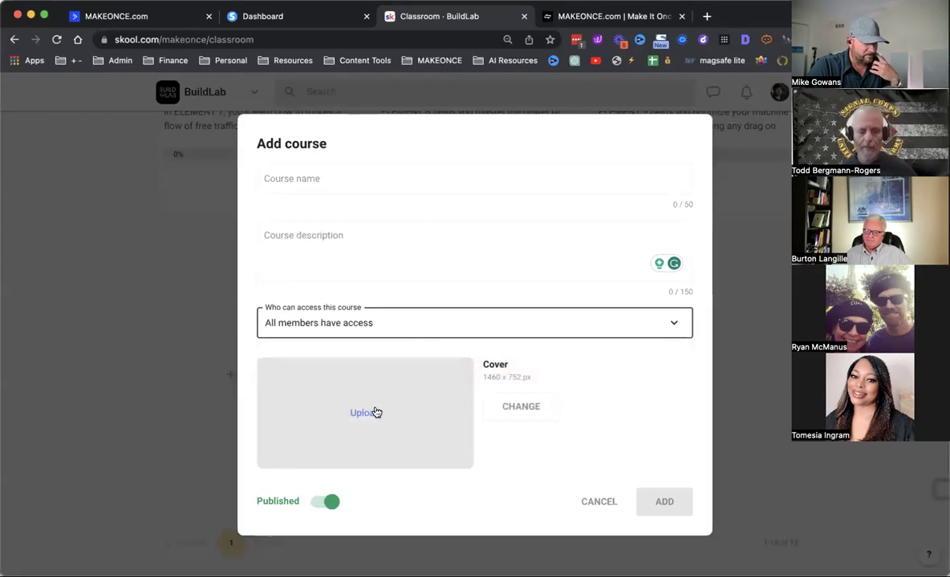
pyautogui.click(599, 504)
# Open the published BuildLab course to view its module outline, and return to the classroom overview.
pyautogui.scroll(10, 321, 241)
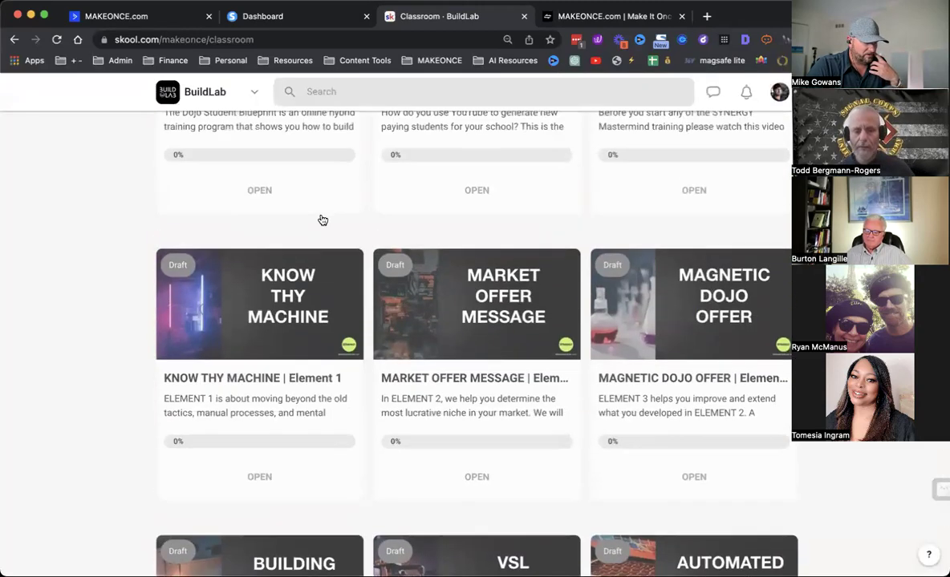
pyautogui.scroll(5, 322, 248)
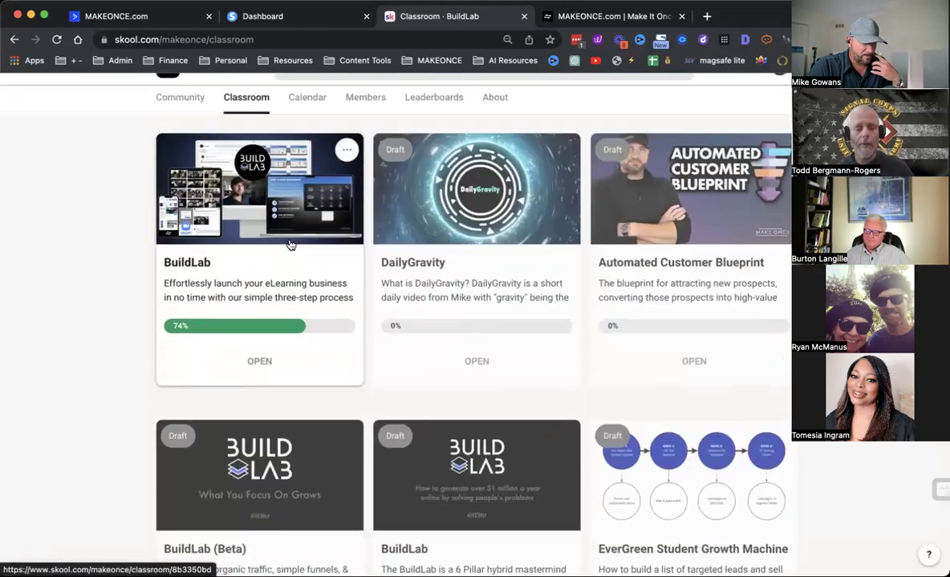
pyautogui.click(293, 202)
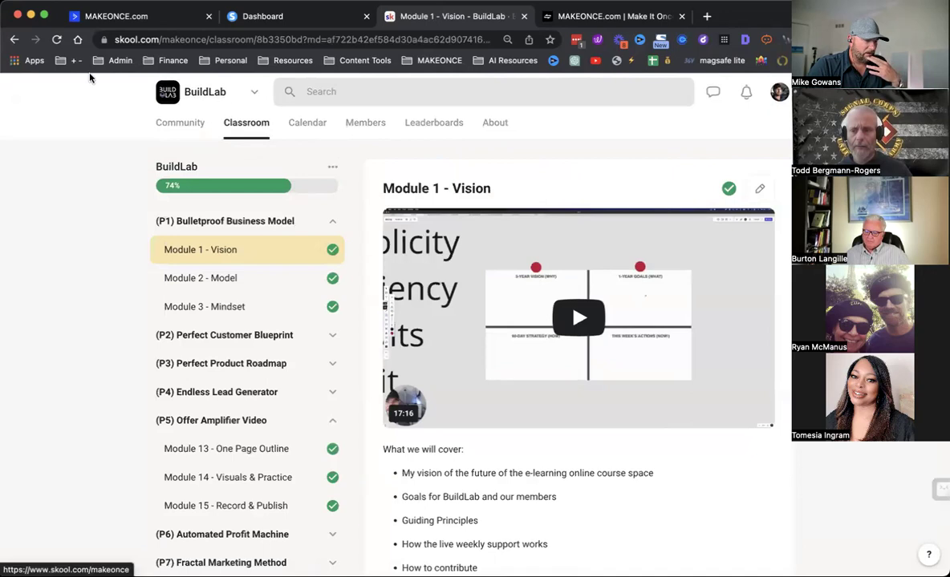
pyautogui.click(15, 40)
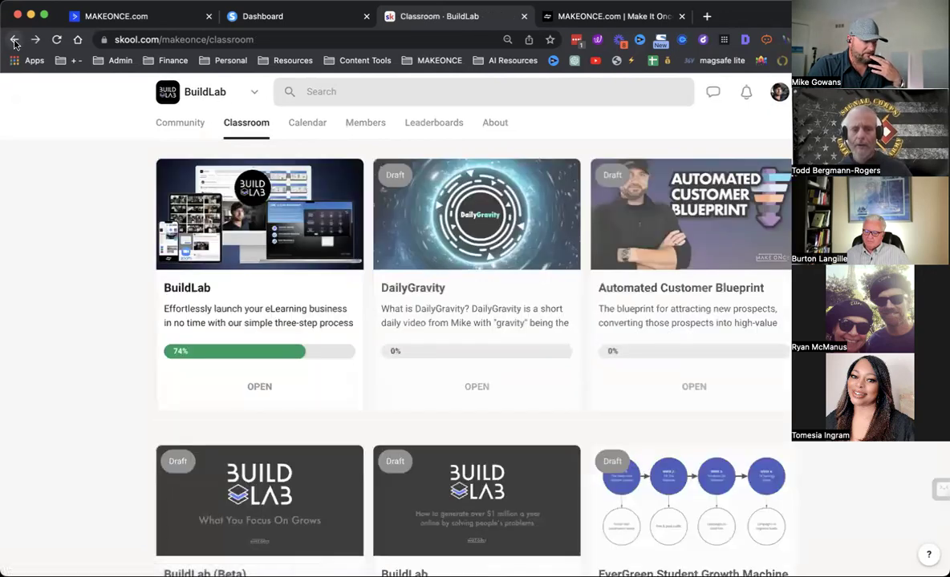
# Reopen the blank Add course form at the end of the classroom and dismiss it without saving.
pyautogui.scroll(-15, 282, 369)
pyautogui.click(278, 387)
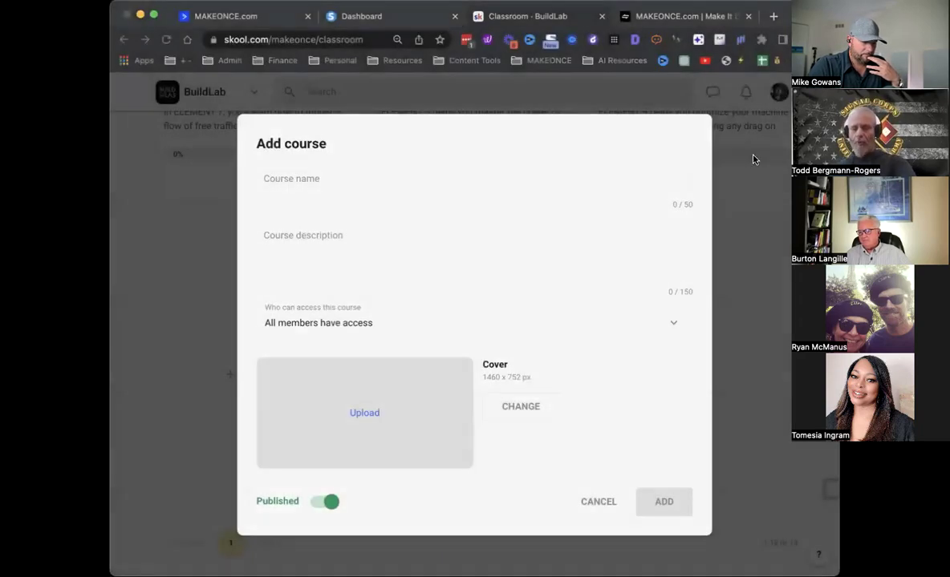
pyautogui.click(722, 284)
# Reopen the BuildLab course, view the options for the (P1) Bulletproof Business Model set, and briefly play the Module 1 - Vision video.
pyautogui.scroll(15, 390, 303)
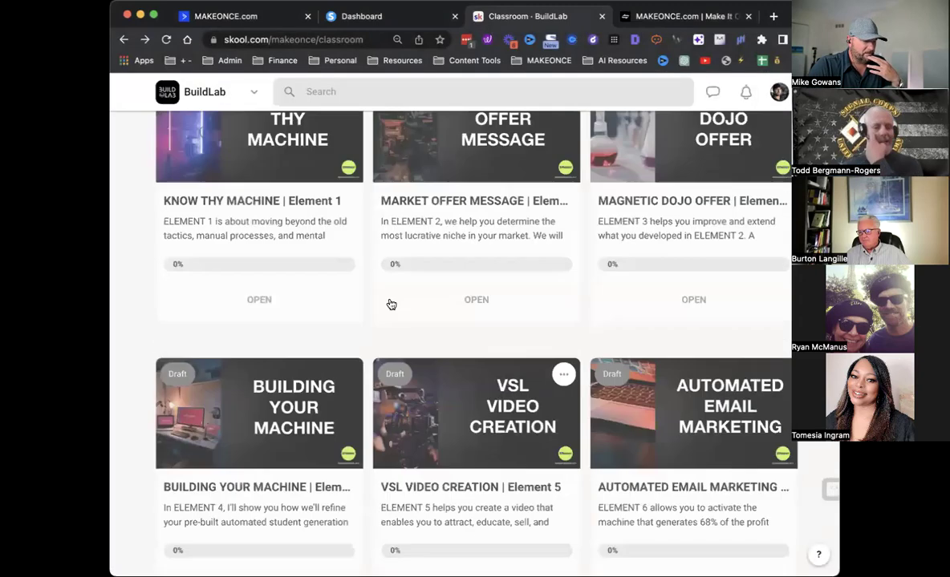
pyautogui.scroll(-1, 273, 265)
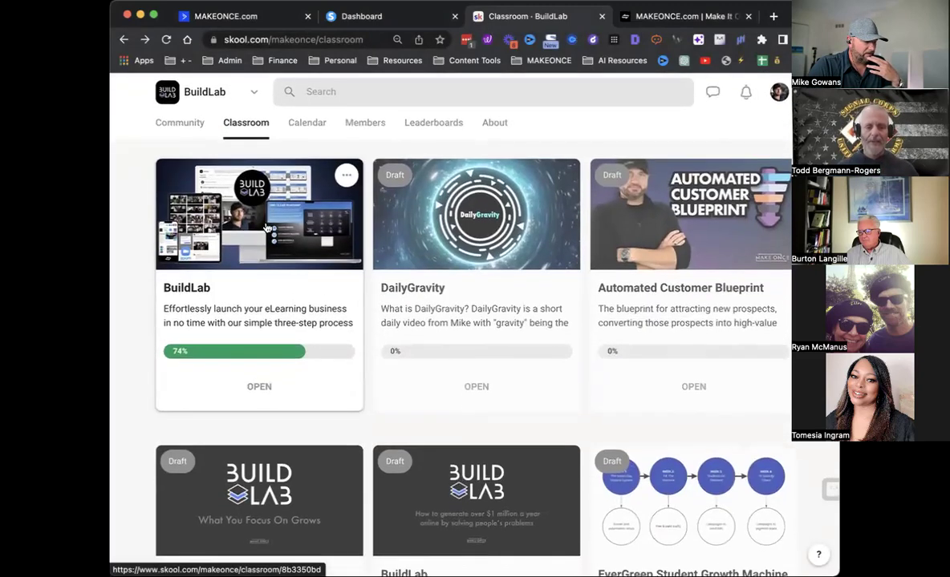
pyautogui.click(259, 388)
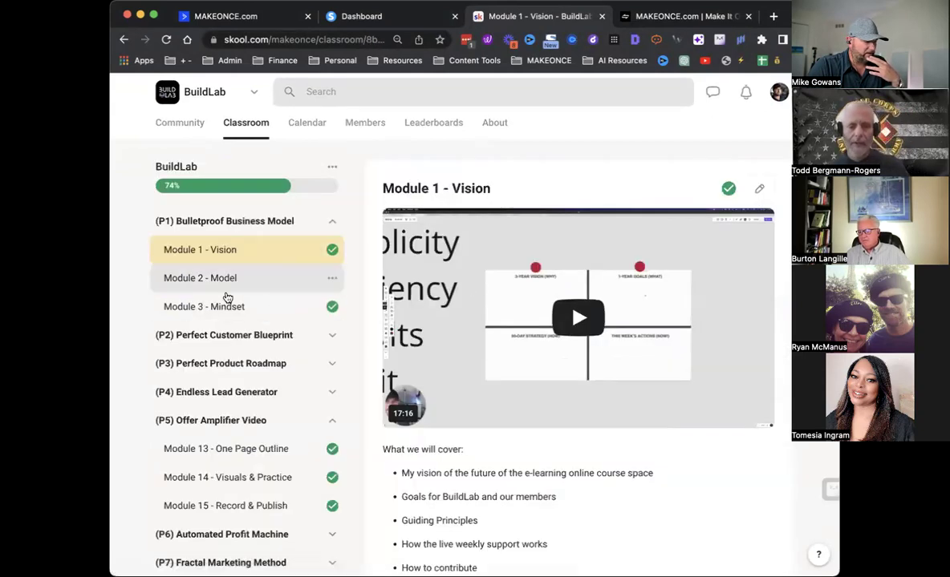
pyautogui.click(308, 223)
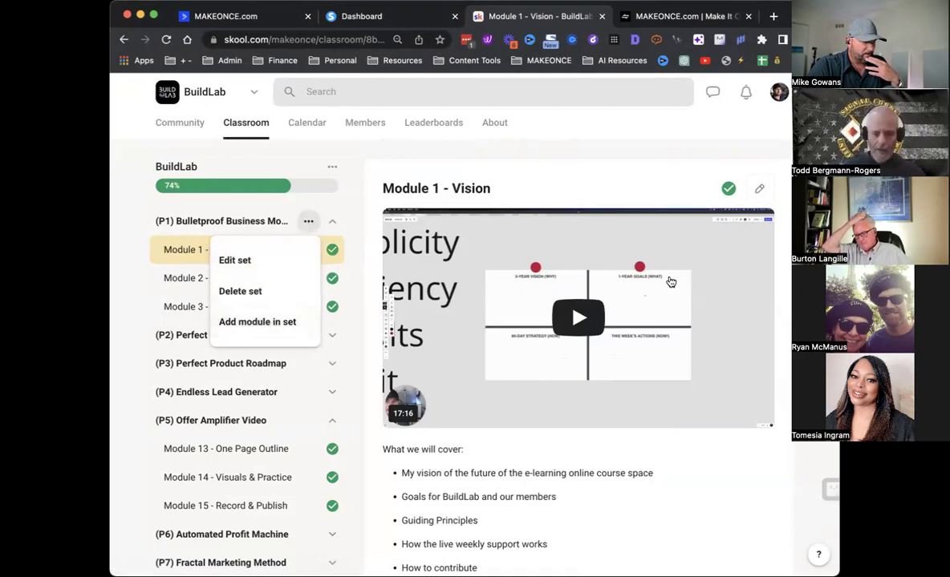
pyautogui.click(638, 297)
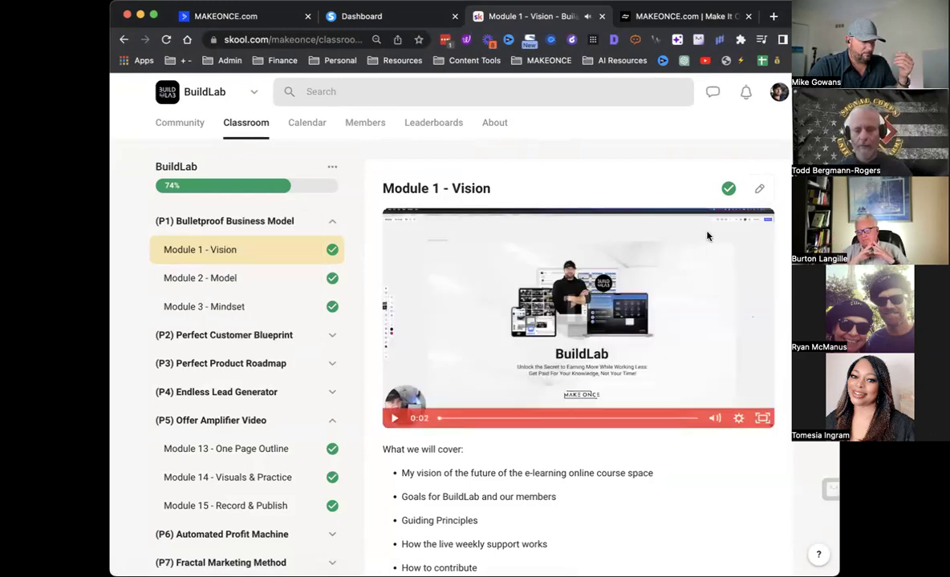
# Open Module 1 - Vision for editing and examine its title, embedded video, formatting tools and text.
pyautogui.click(758, 188)
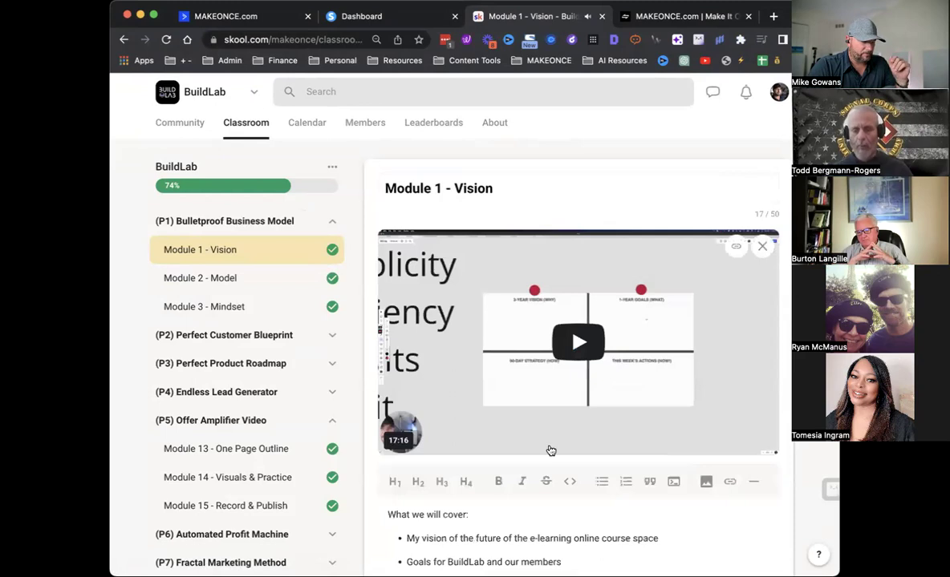
pyautogui.scroll(-3, 652, 393)
pyautogui.scroll(2, 716, 303)
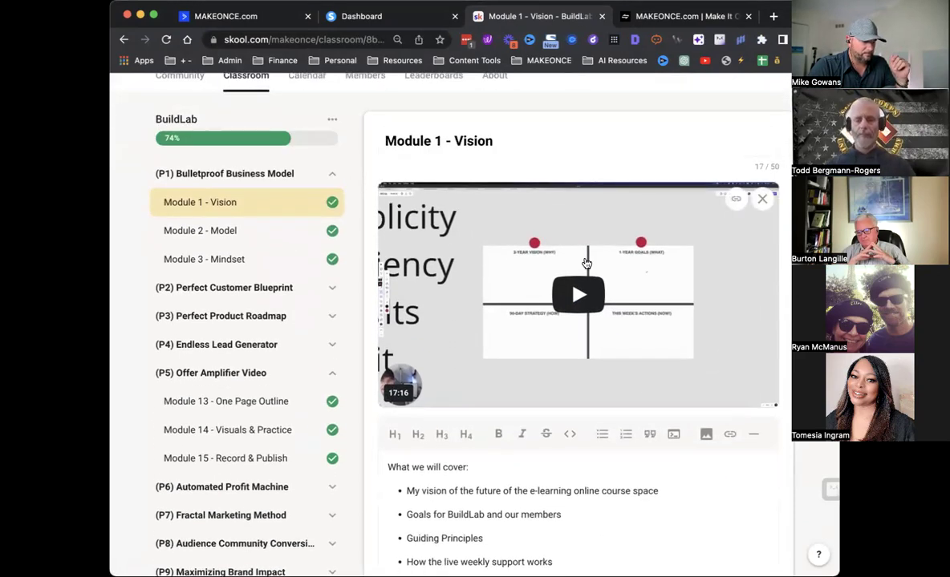
pyautogui.scroll(2, 642, 209)
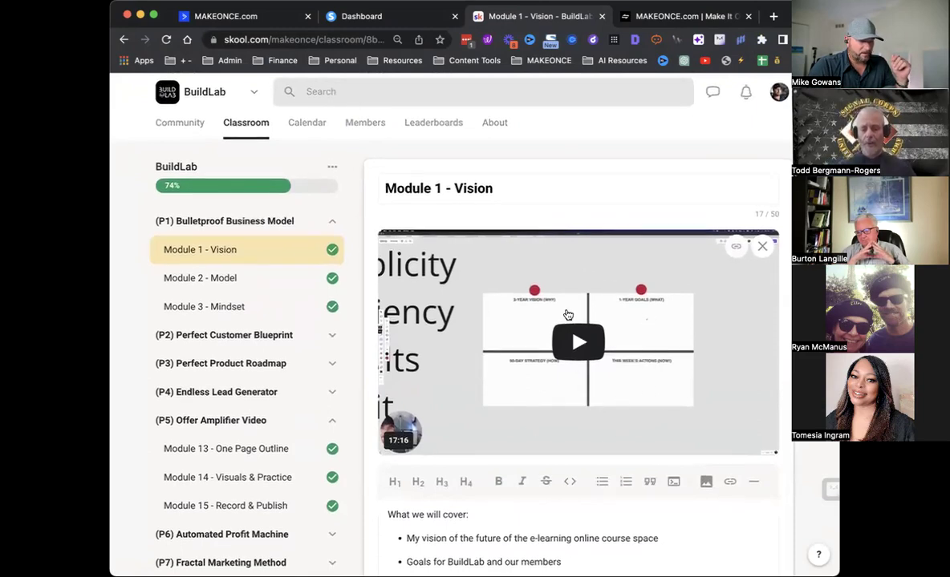
# Collapse the (P1) Bulletproof Business Model and (P5) Offer Amplifier Video sets to show the course's pillar outline.
pyautogui.click(330, 221)
pyautogui.scroll(-10, 520, 303)
pyautogui.scroll(10, 517, 296)
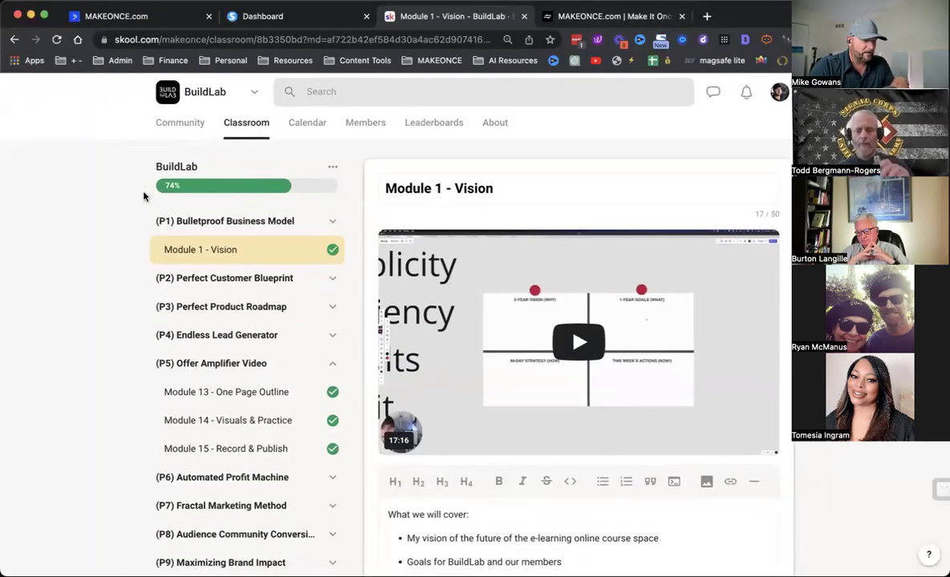
pyautogui.click(330, 220)
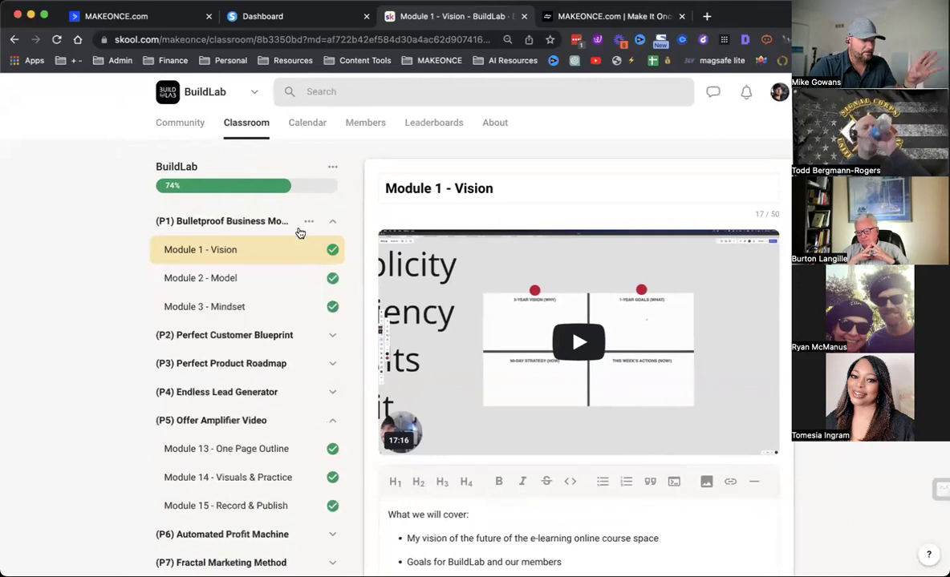
pyautogui.click(332, 221)
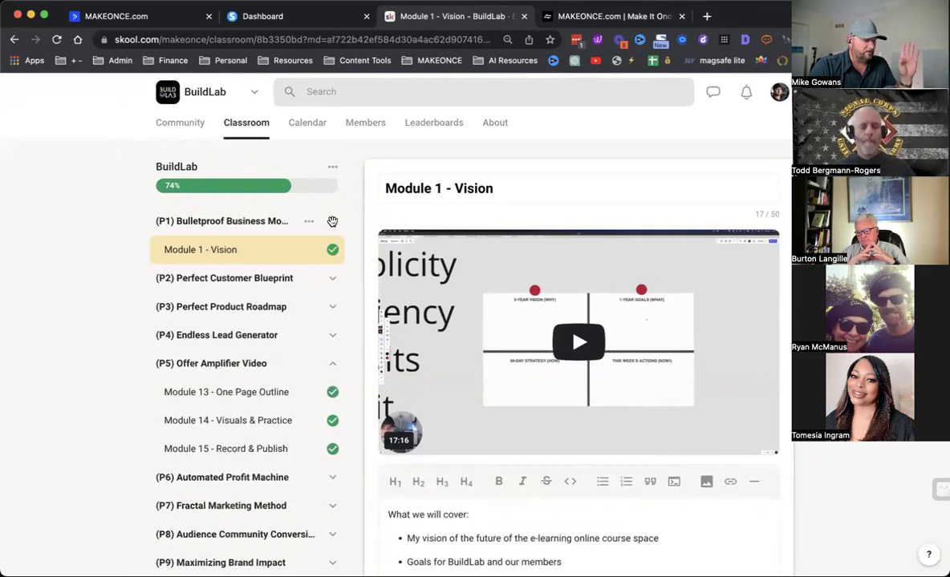
pyautogui.click(332, 363)
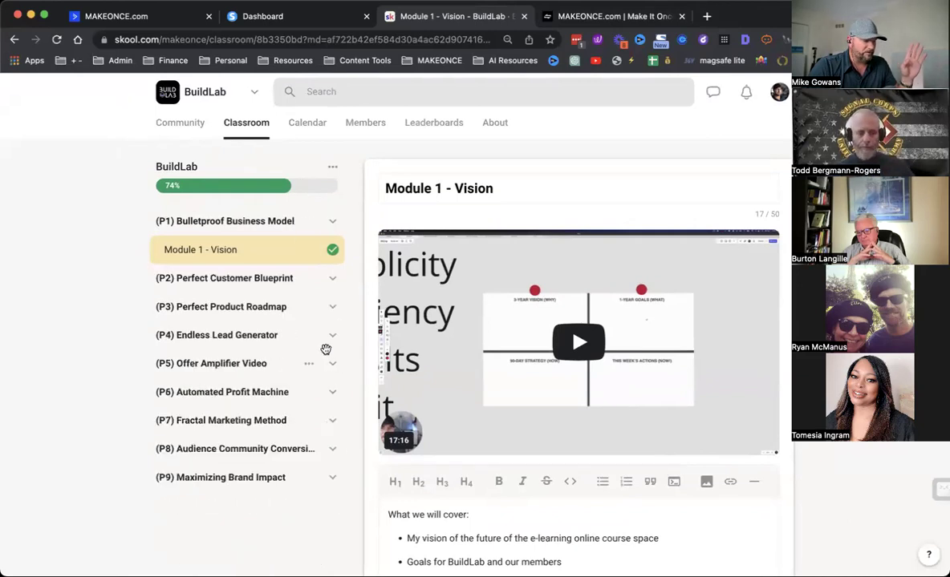
# Go to the BuildLab community feed and look through its pinned and recent posts.
pyautogui.click(180, 130)
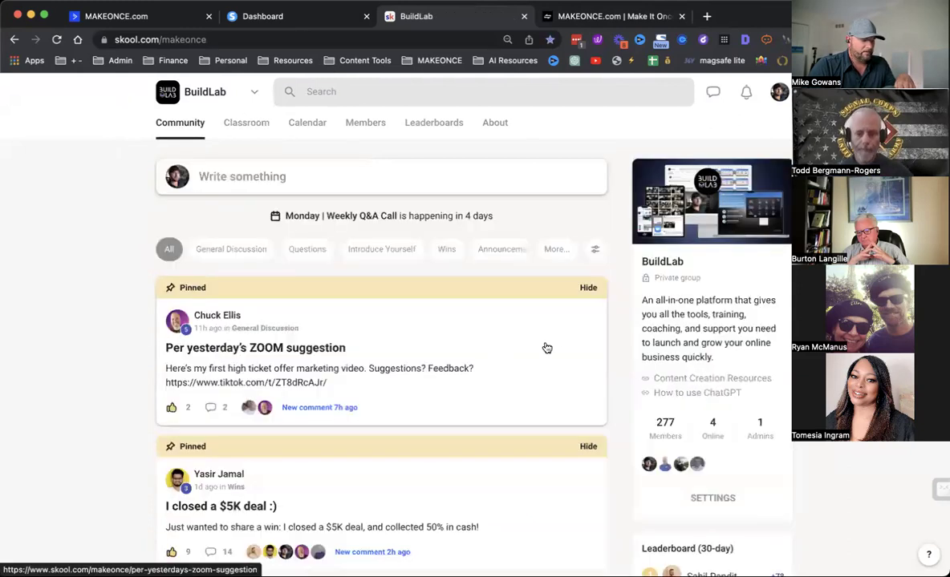
pyautogui.scroll(-5, 615, 373)
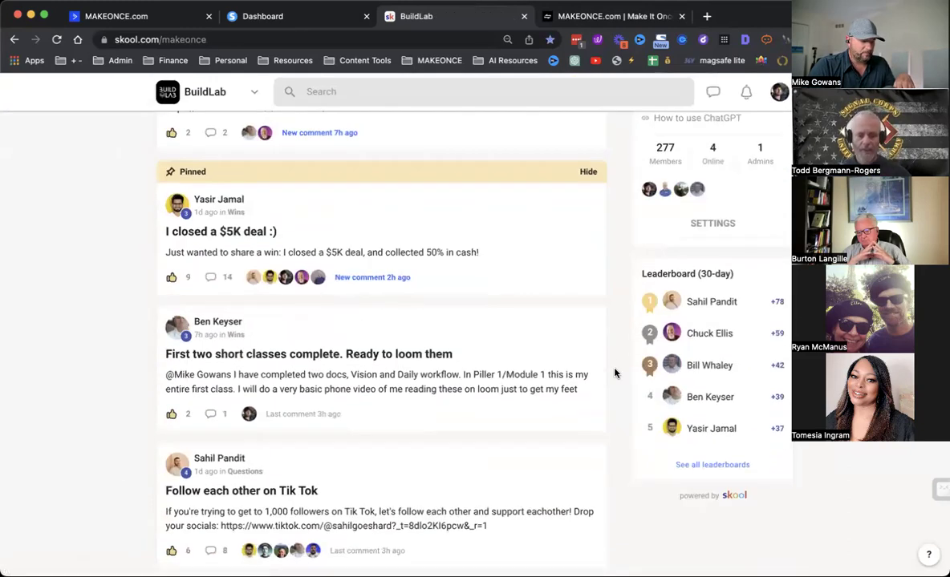
pyautogui.scroll(-4, 615, 373)
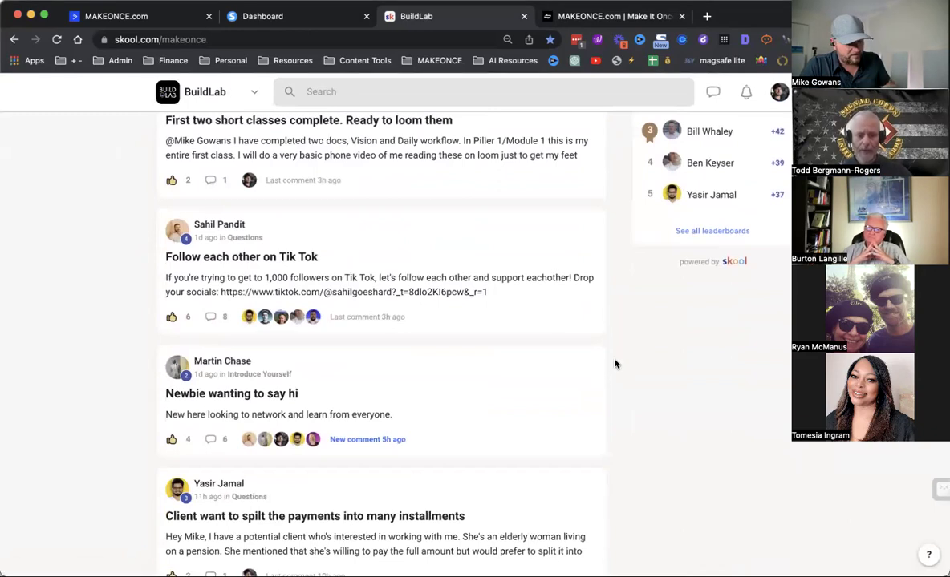
# Close the "MAKEONCE.com | Make It Once" browser tab, keeping the BuildLab community open.
pyautogui.doubleClick(776, 20)
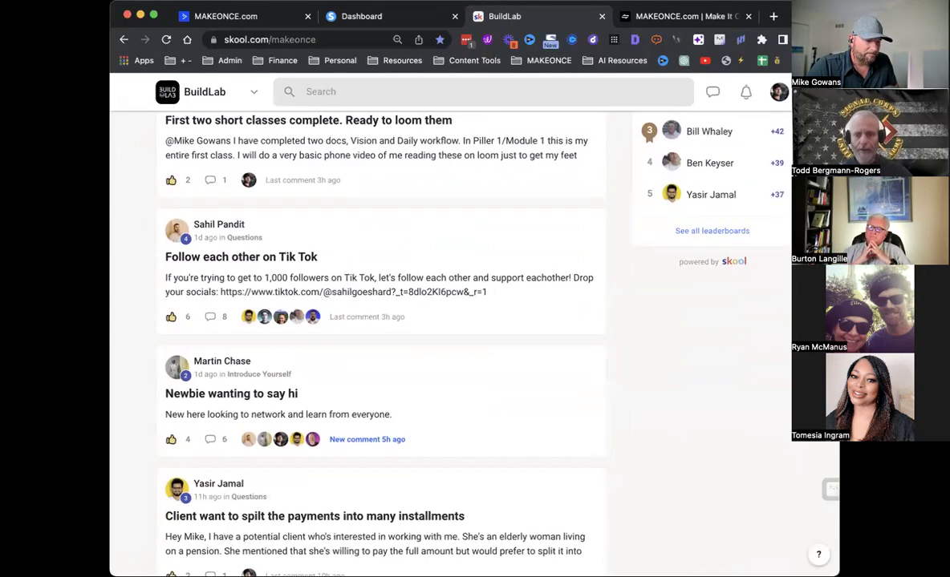
pyautogui.doubleClick(776, 17)
pyautogui.click(648, 16)
pyautogui.click(680, 16)
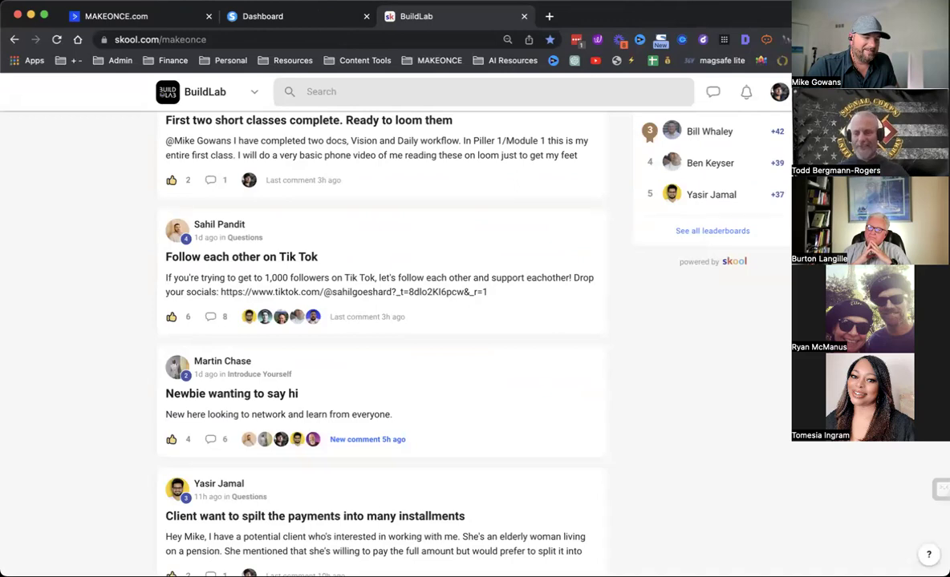
# Start a new community post to show its title, body, attachment and category options, and discard it unsent.
pyautogui.scroll(3, 712, 220)
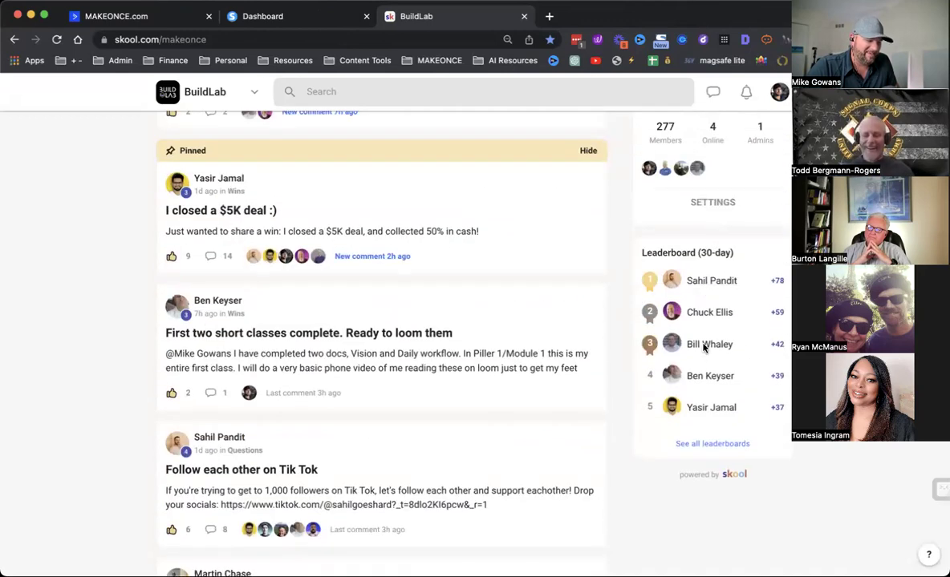
pyautogui.scroll(5, 620, 282)
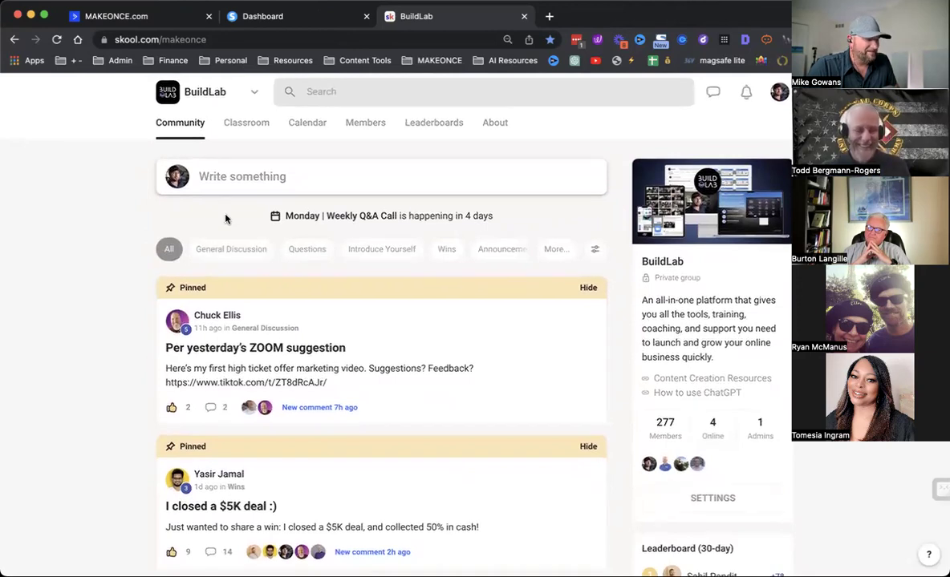
pyautogui.click(251, 177)
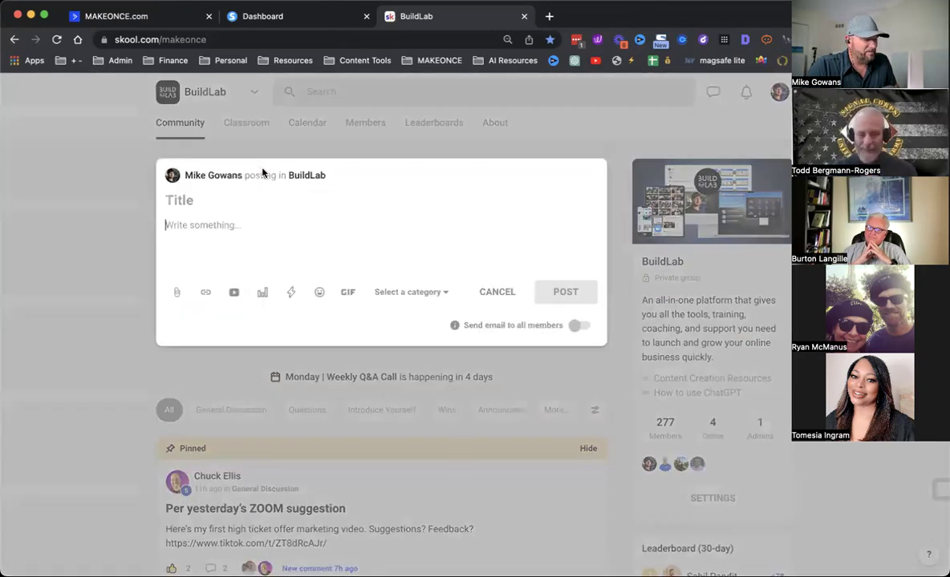
pyautogui.click(80, 223)
# Examine member posts in the community feed, including the wins, questions and introductions.
pyautogui.scroll(-8, 89, 260)
pyautogui.scroll(3, 144, 243)
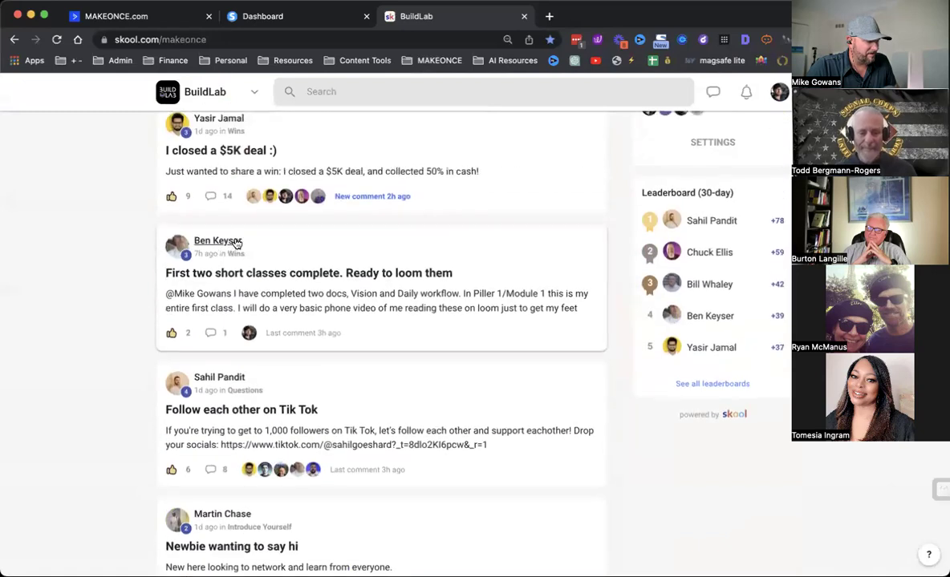
pyautogui.scroll(2, 216, 272)
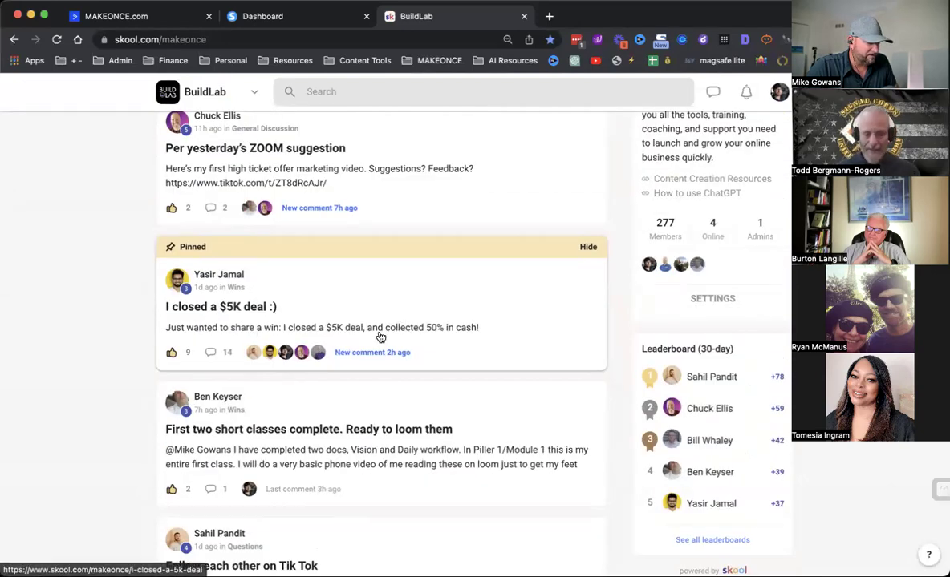
pyautogui.scroll(-3, 377, 333)
pyautogui.scroll(-2, 469, 224)
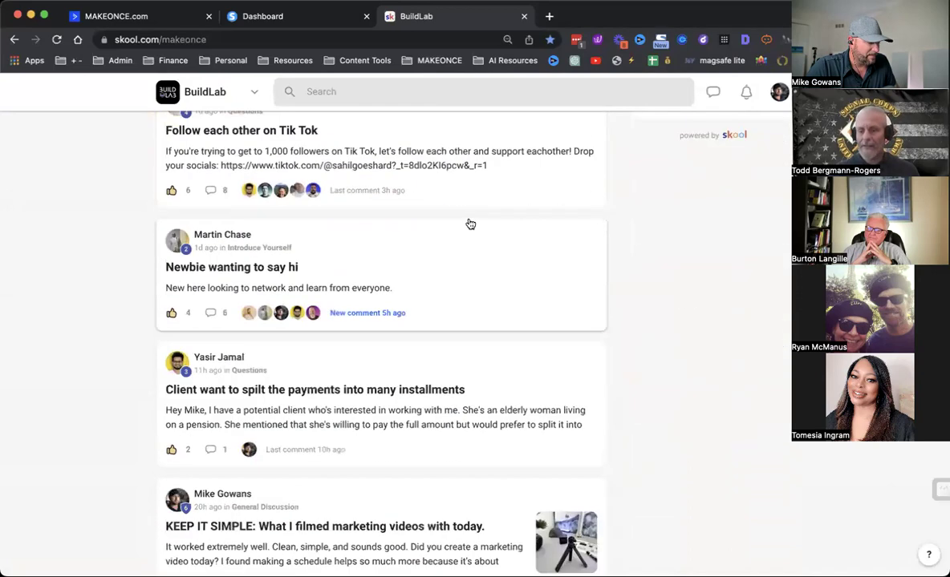
pyautogui.scroll(2, 481, 257)
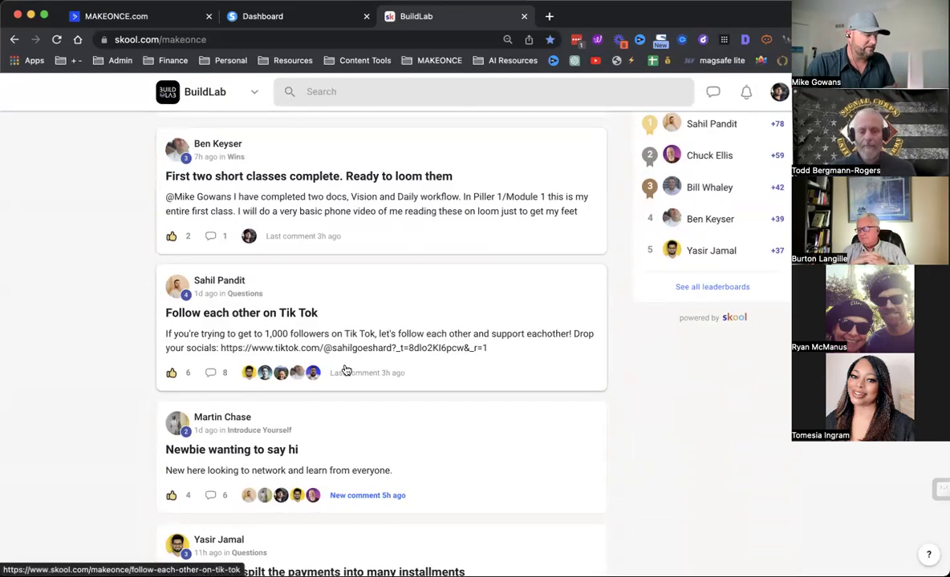
pyautogui.scroll(-3, 393, 371)
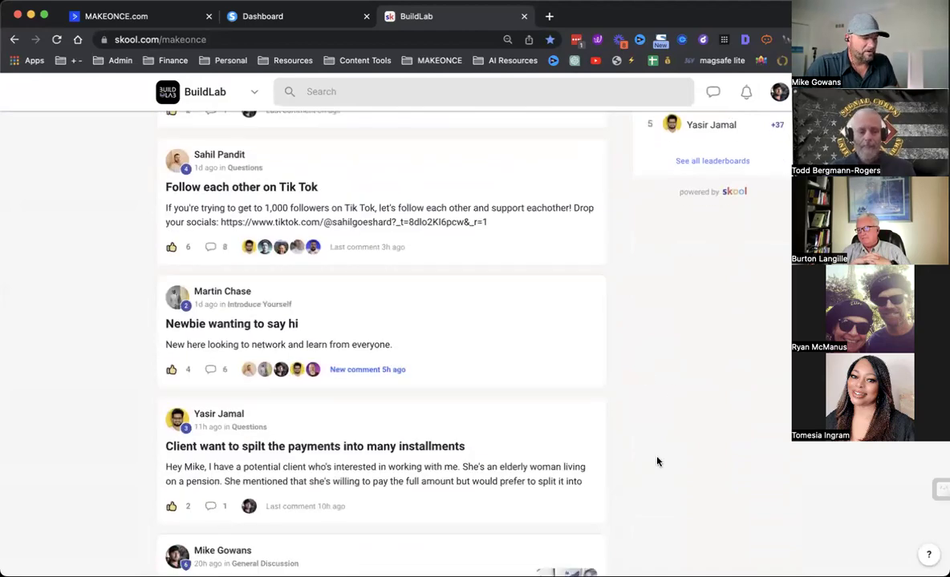